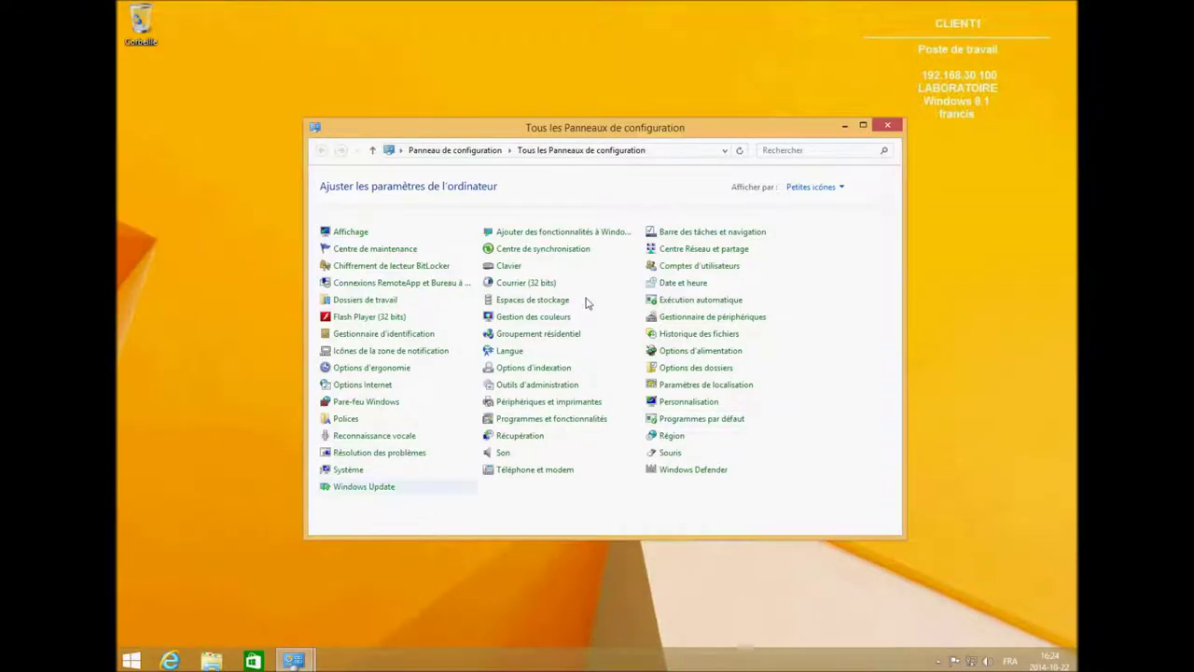
Open Active Directory Users and Computers from the Control Panel's administrative tools.
left_click(537, 385)
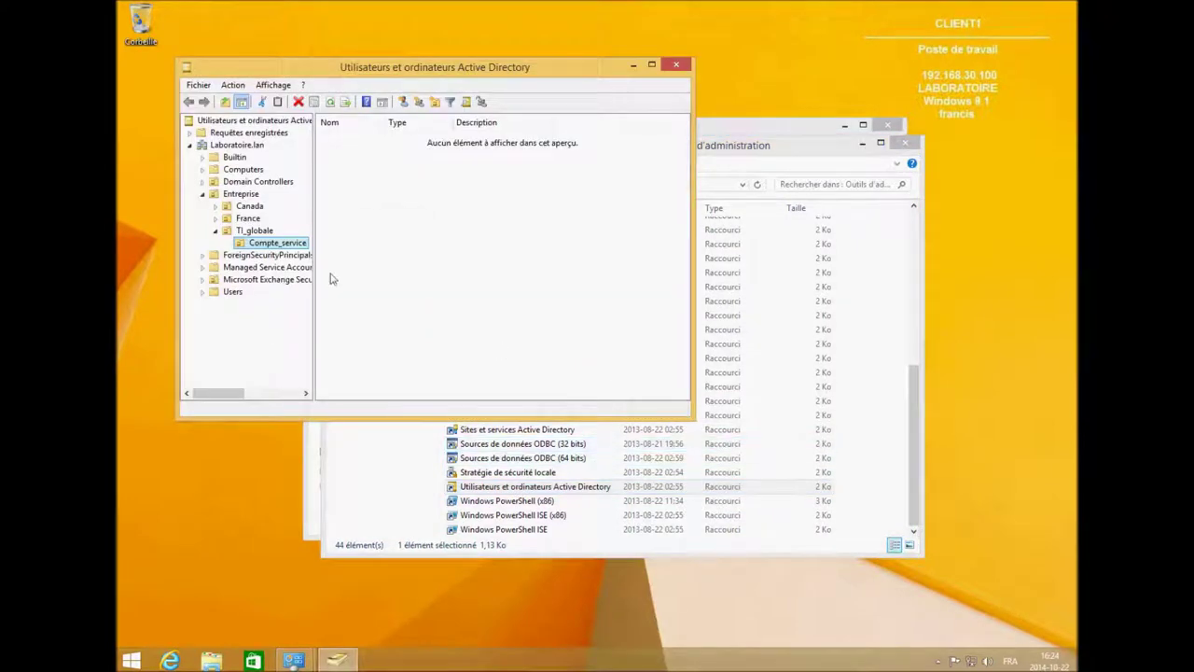
Start a new user in Compte_service named SVC_ SQL with logon name SVC_SQL.
right_click(364, 215)
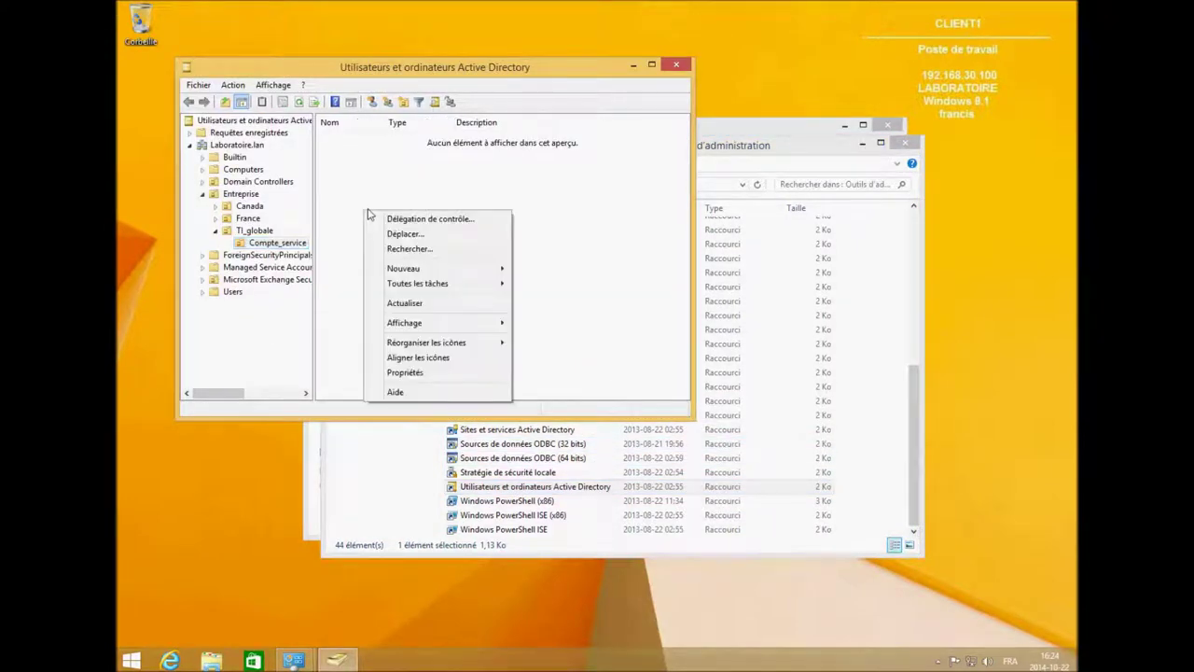
mouse_move(466, 269)
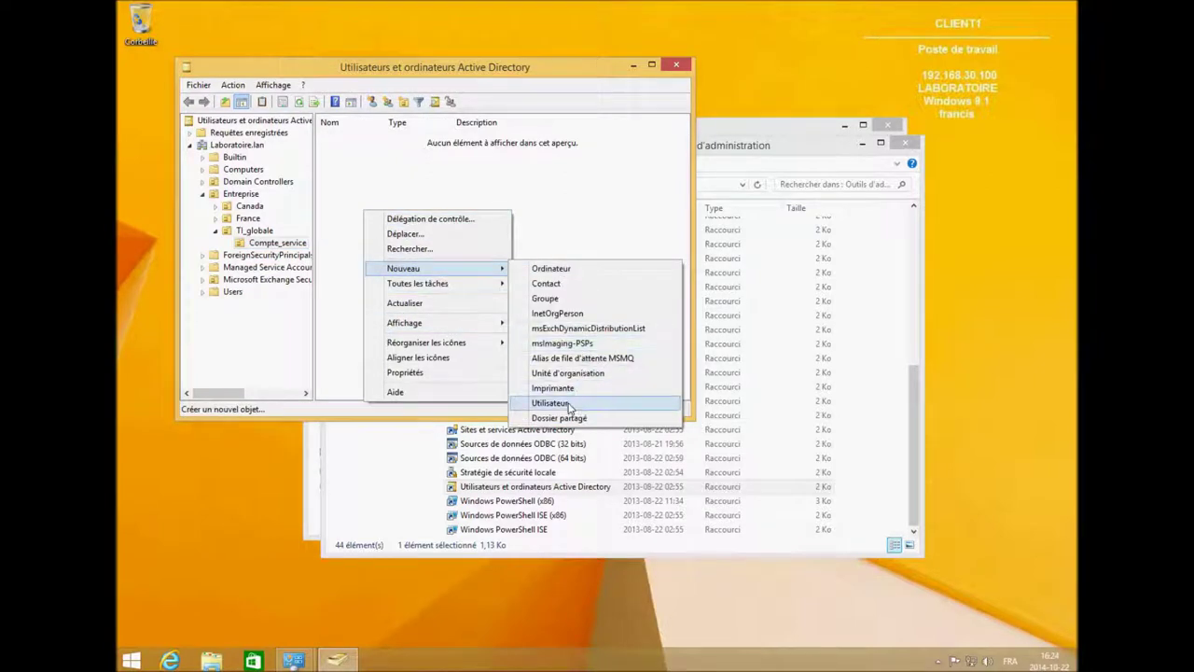
left_click(576, 403)
type("SVC")
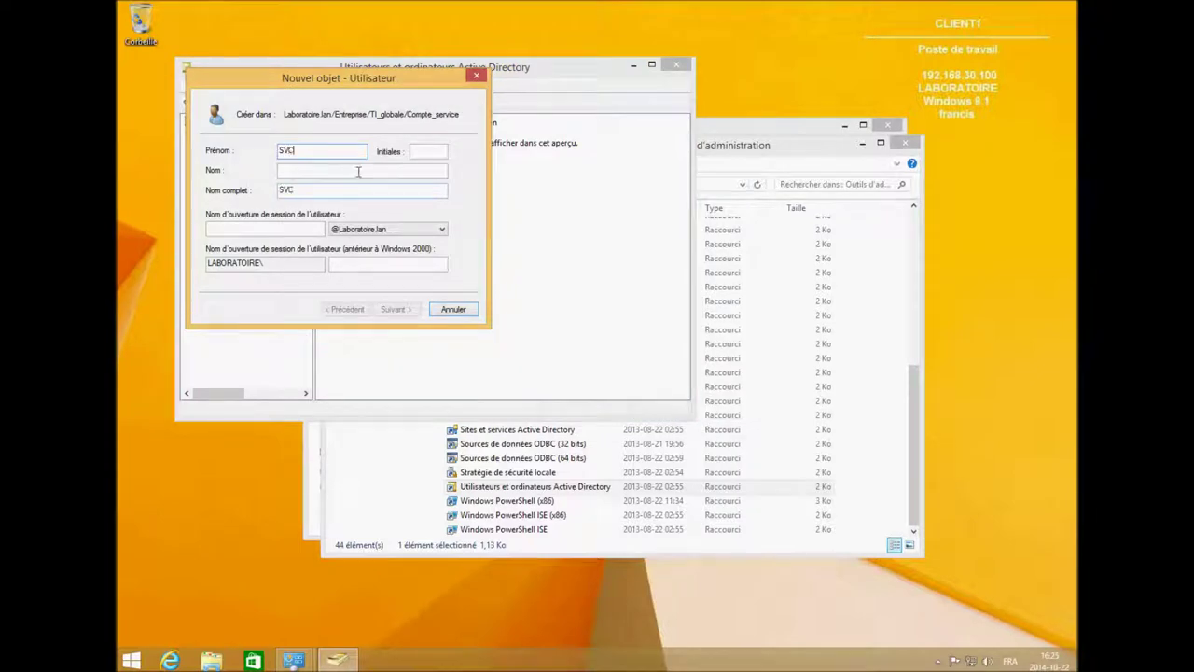
type("_SQ")
key("BackSpace")
key("BackSpace")
key("Tab")
left_click(280, 170)
type("SQL")
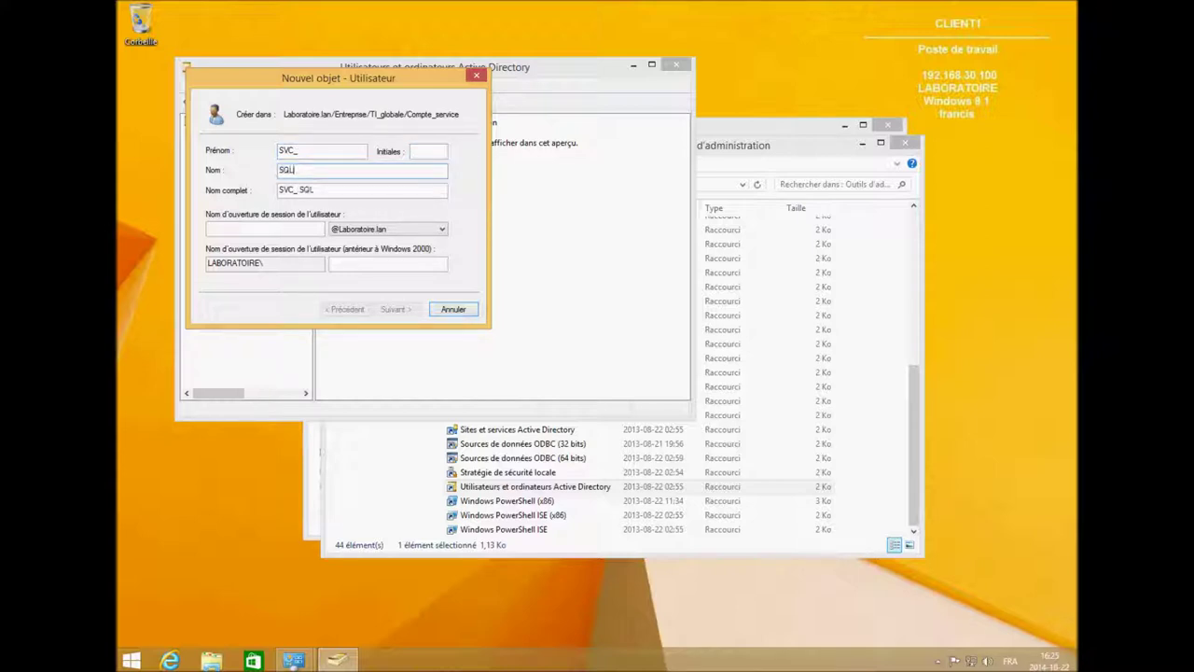
key("Tab")
key("ctrl+c")
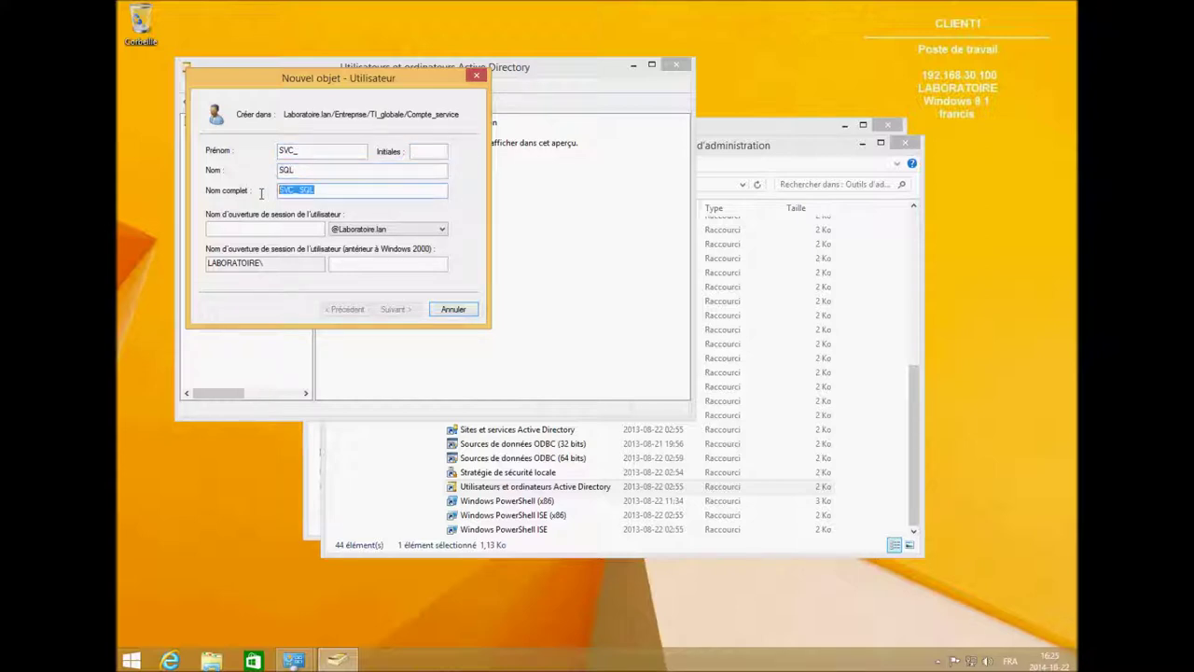
left_click(253, 228)
key("ctrl+v")
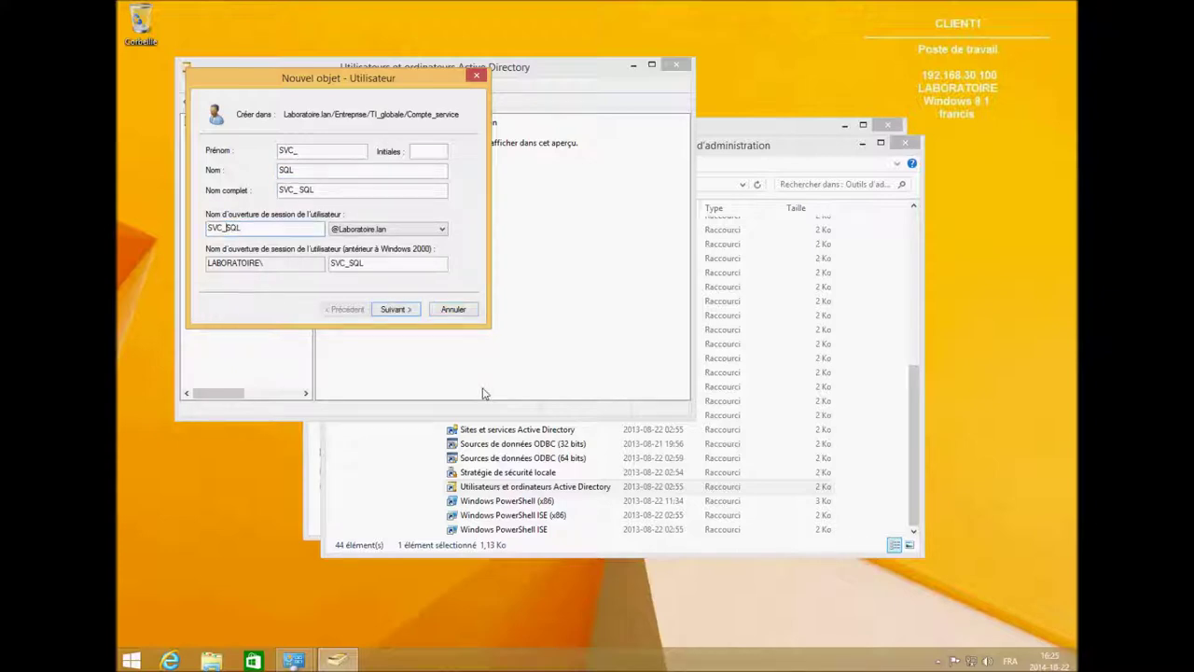
Set the account password, drop change-at-next-logon, make it never expire, and finish.
left_click(396, 309)
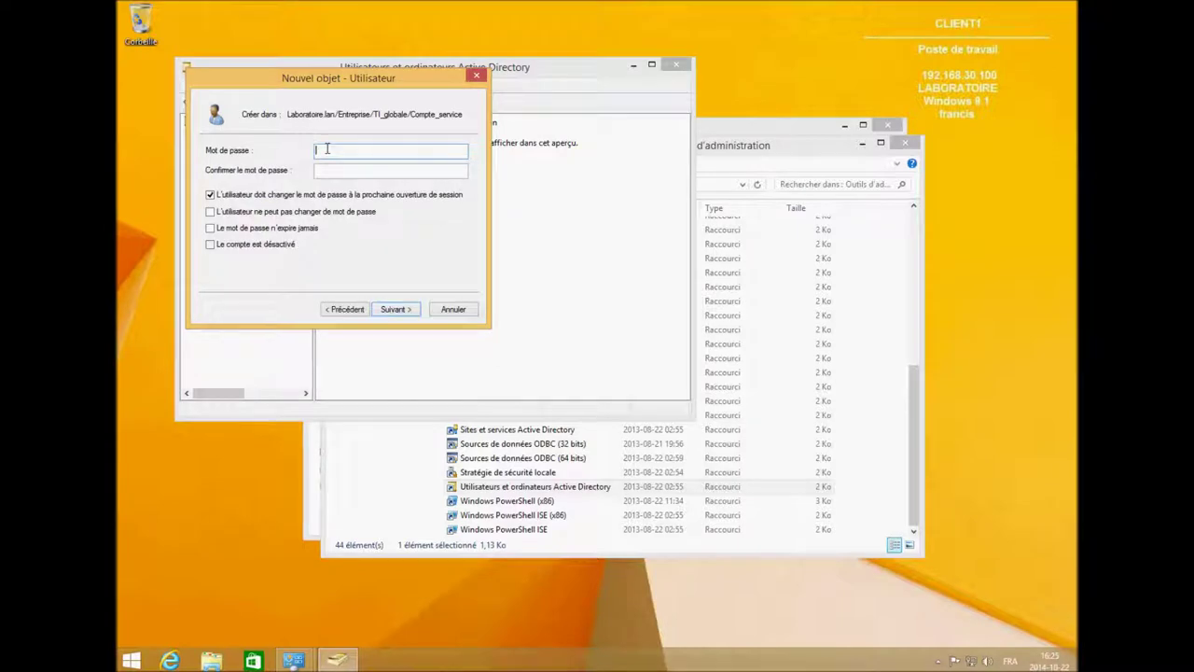
type("Passwo")
key("Tab")
type("Password123")
left_click(210, 194)
left_click(210, 228)
left_click(405, 316)
left_click(398, 308)
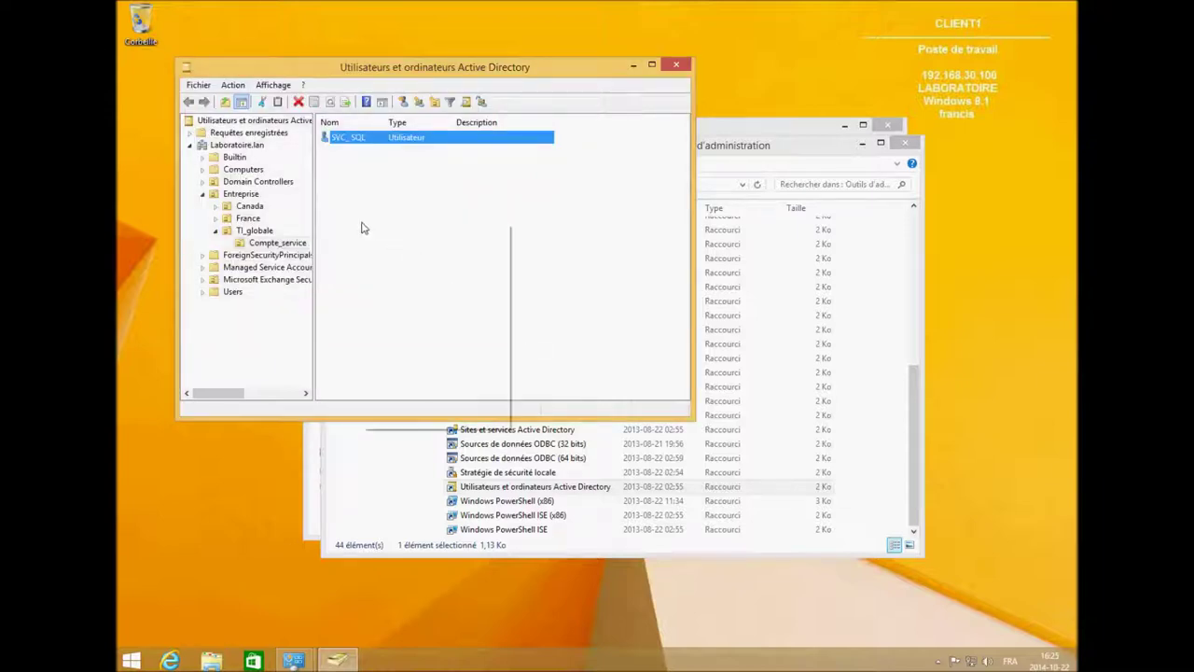
Start a new user in Compte_service named SVC_ Agent with logon name SVC_agent.
right_click(362, 227)
mouse_move(440, 280)
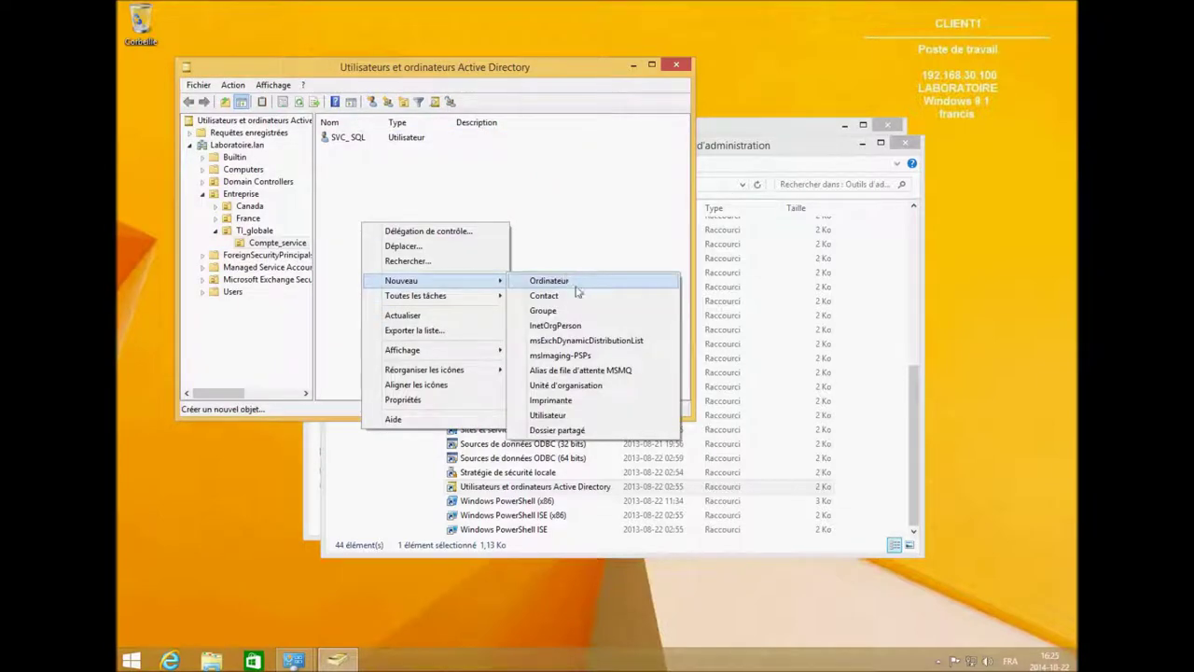
left_click(548, 415)
type("SVC")
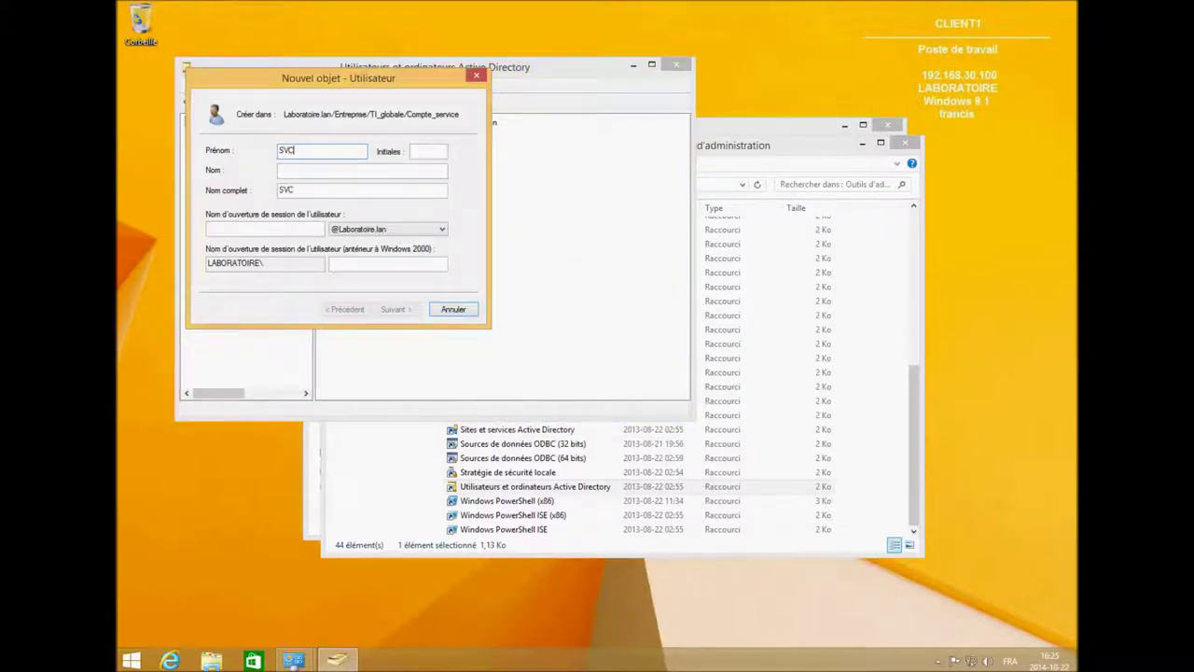
left_click(303, 168)
left_click(300, 169)
type("Agent")
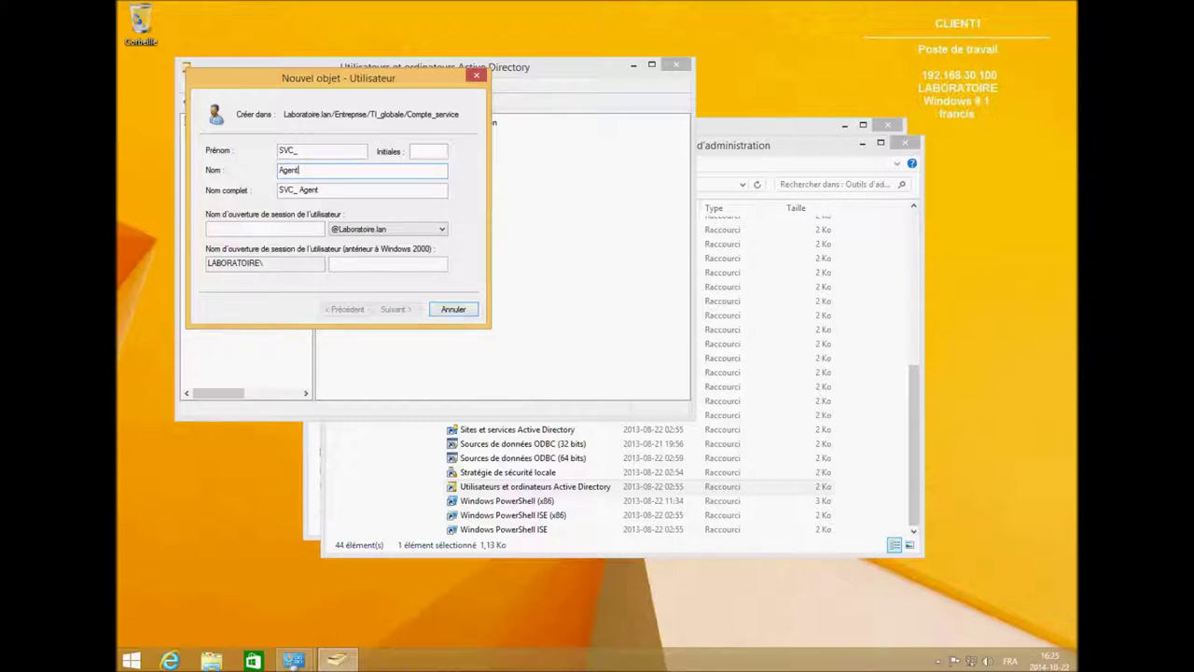
left_click(232, 229)
type("S")
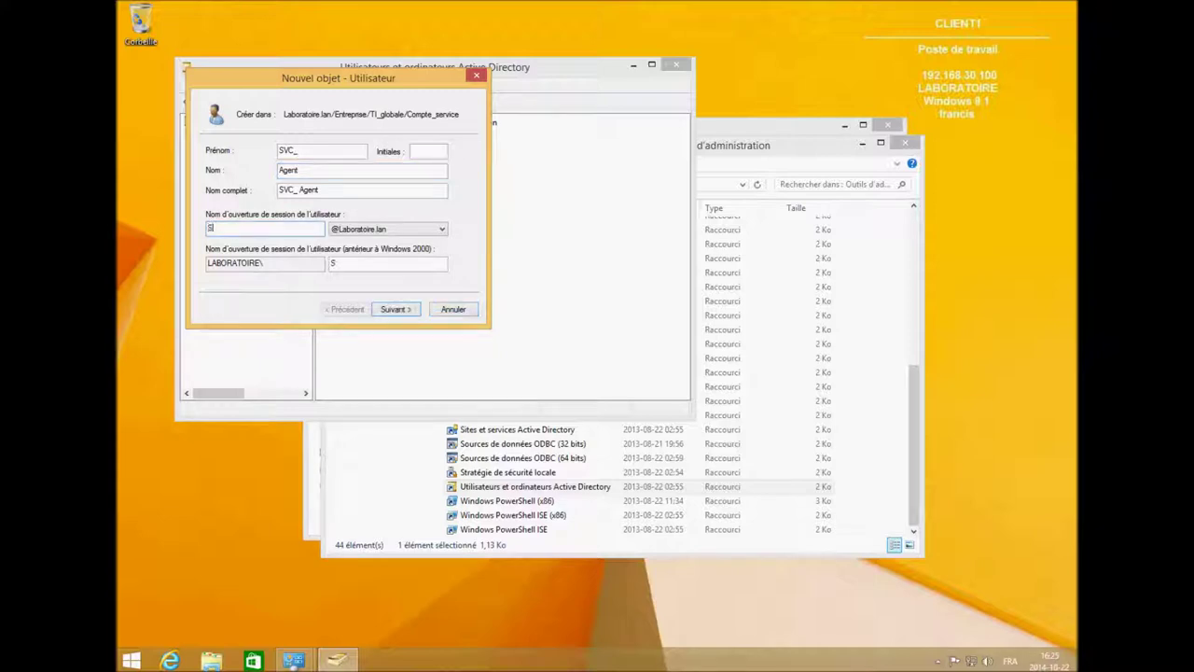
type("VC_agent")
Give SVC_ Agent a never-expiring password with no forced change, and finish.
left_click(396, 309)
left_click(210, 194)
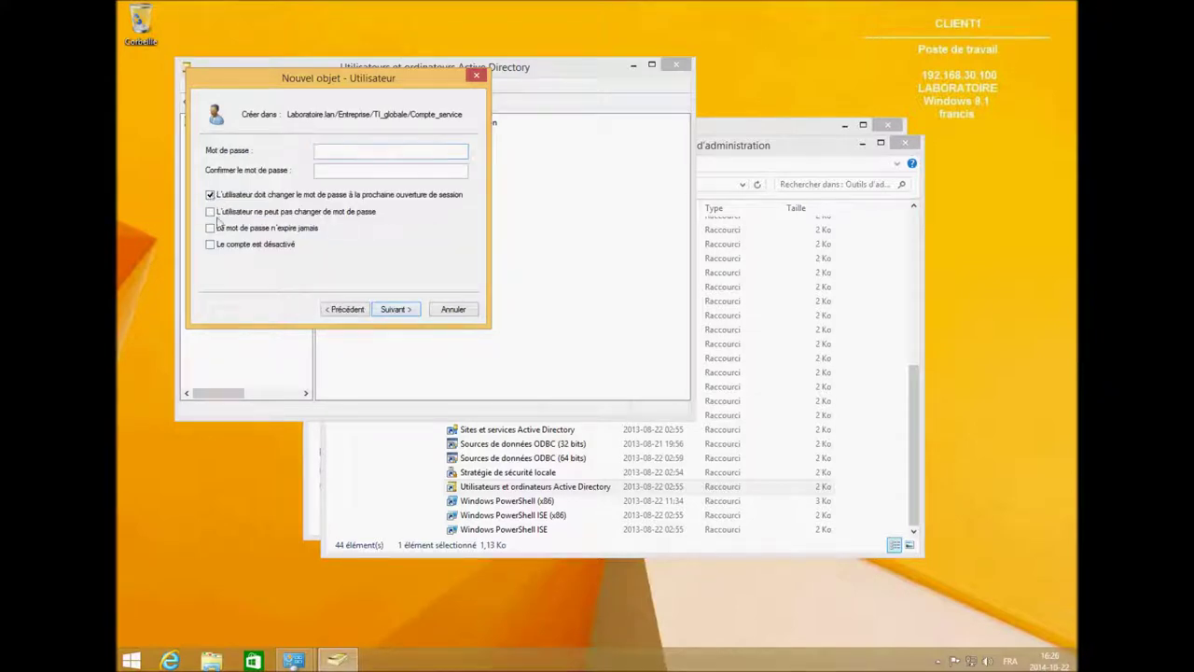
left_click(210, 228)
left_click(335, 153)
type("Pa1234Pa$$w")
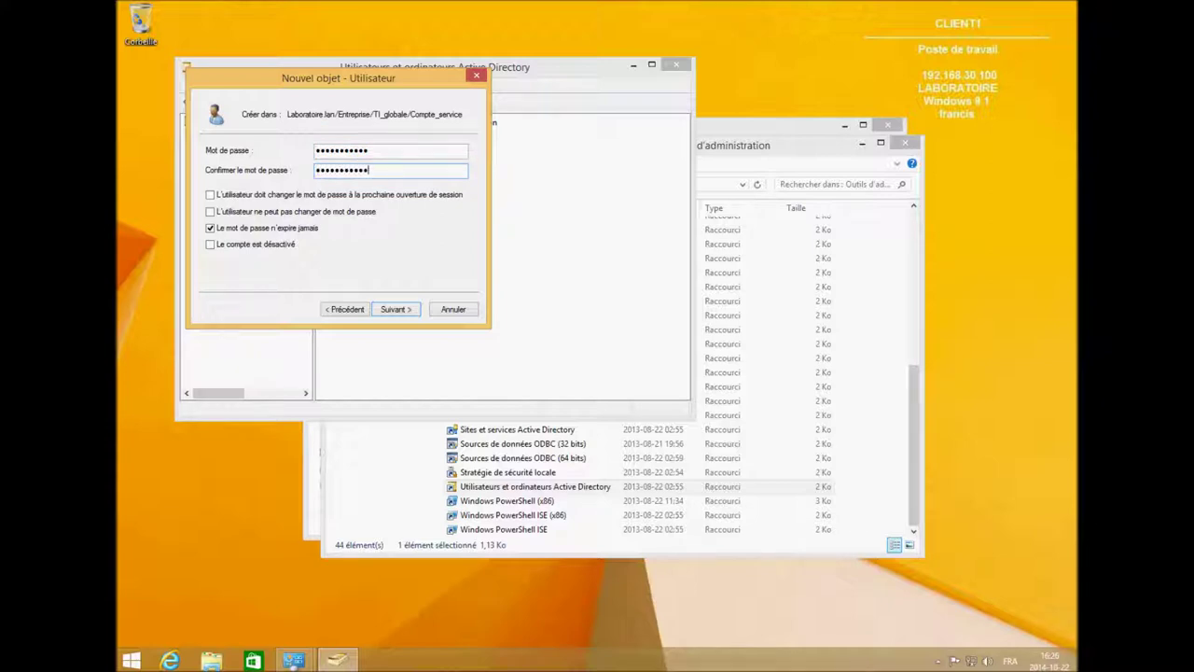
left_click(408, 315)
left_click(401, 314)
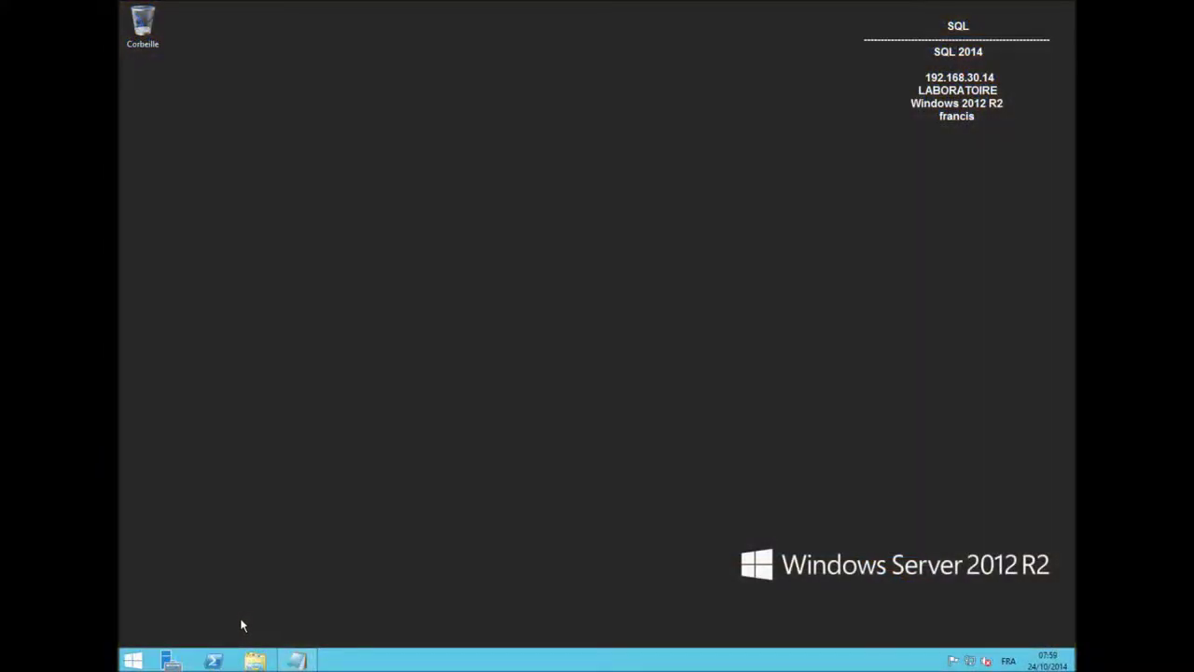
Launch Server Manager from the taskbar.
left_click(169, 661)
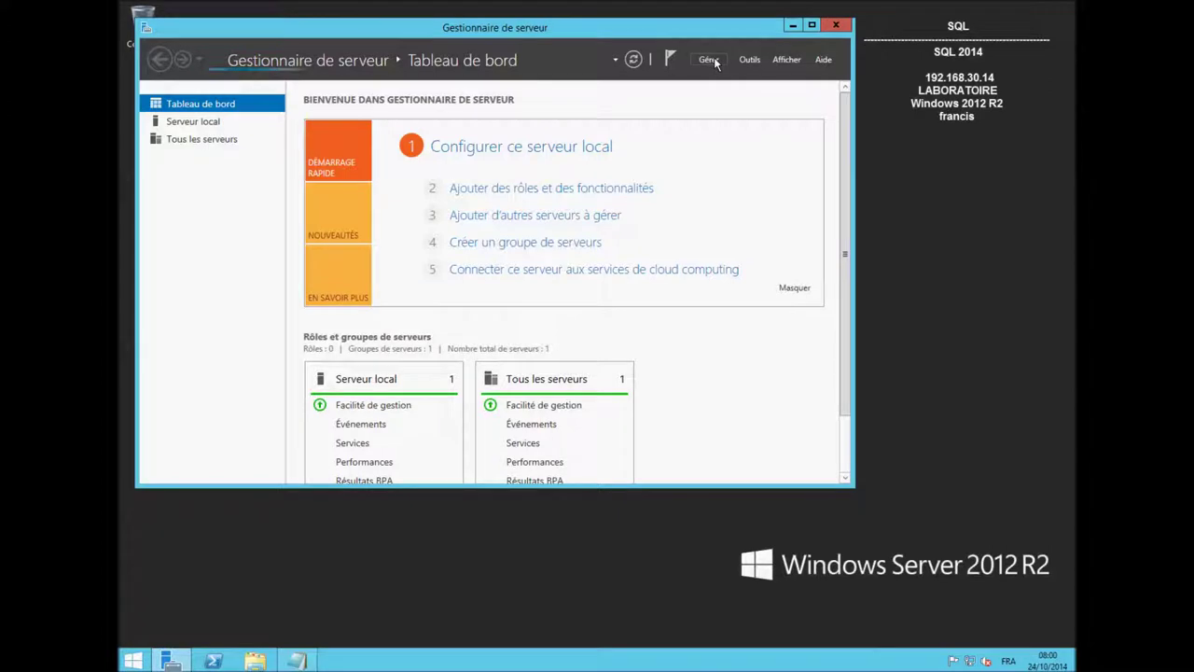
Launch the Add Roles and Features wizard from the Manage menu, dismissing a pop-up.
left_click(711, 60)
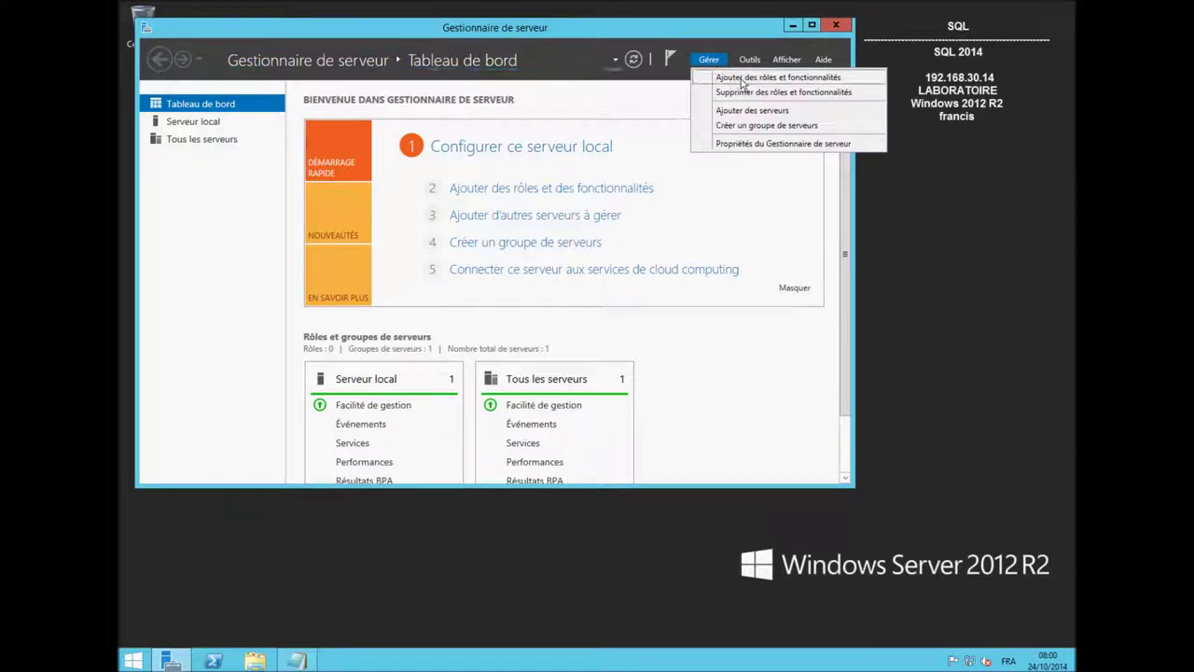
left_click(742, 82)
left_click(721, 384)
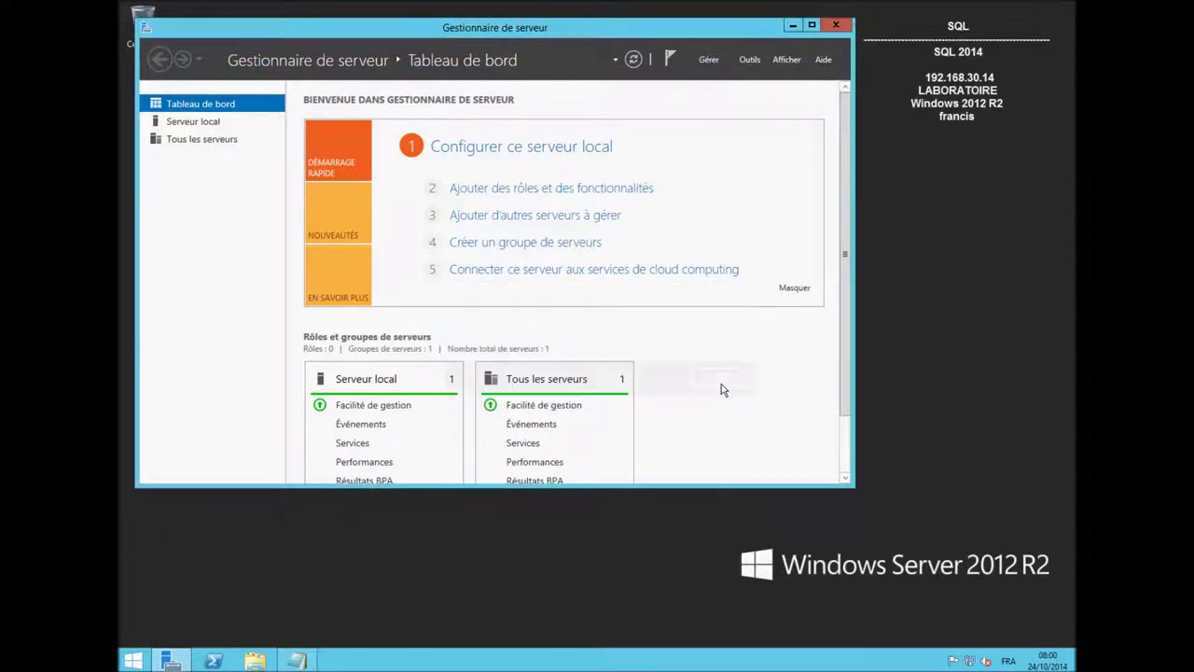
left_click(709, 60)
left_click(742, 78)
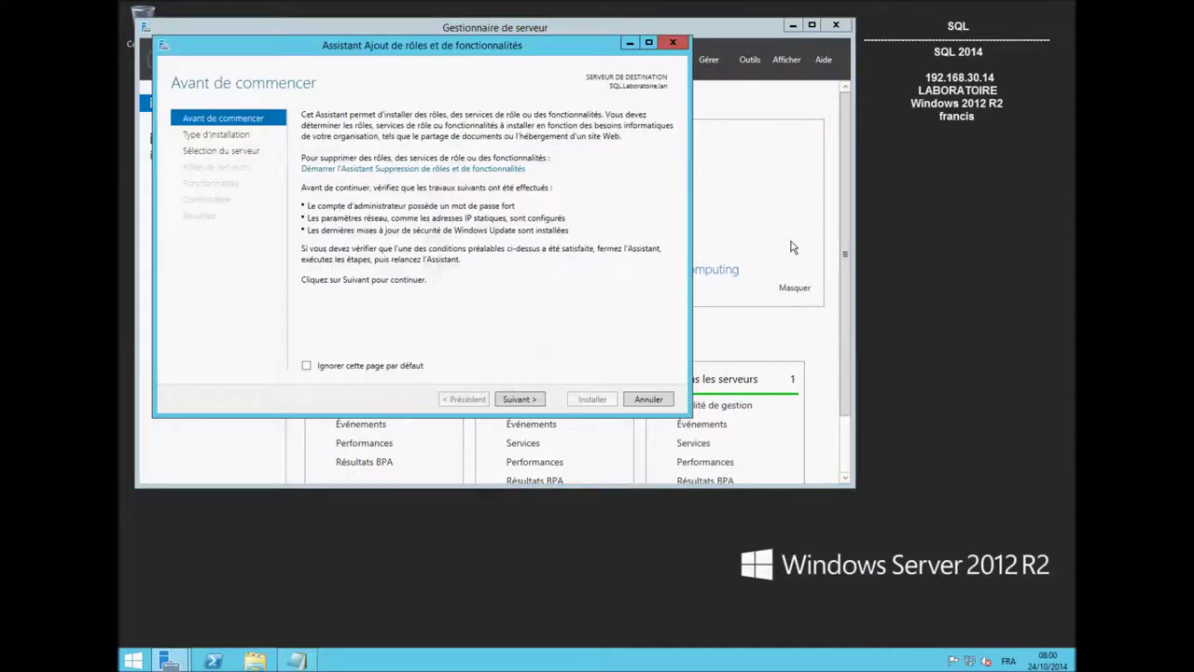
Advance to Features, expand .NET Framework 3.5 Features, then cancel the wizard and close Server Manager.
left_click(520, 400)
left_click(529, 402)
left_click(524, 401)
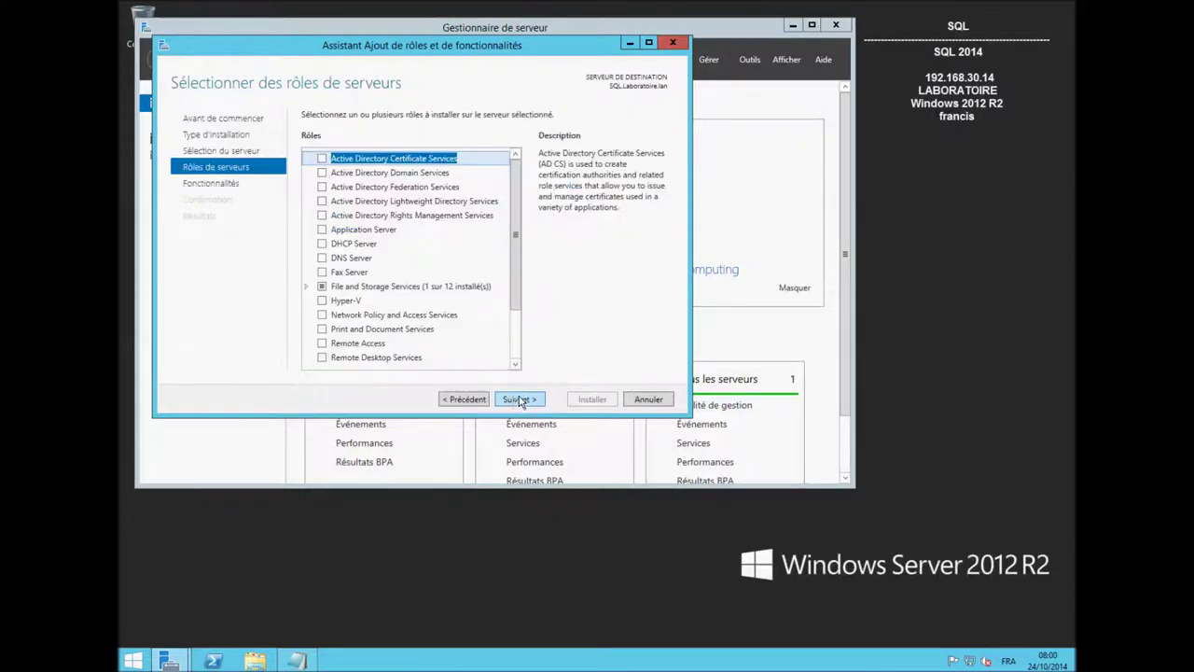
left_click(520, 399)
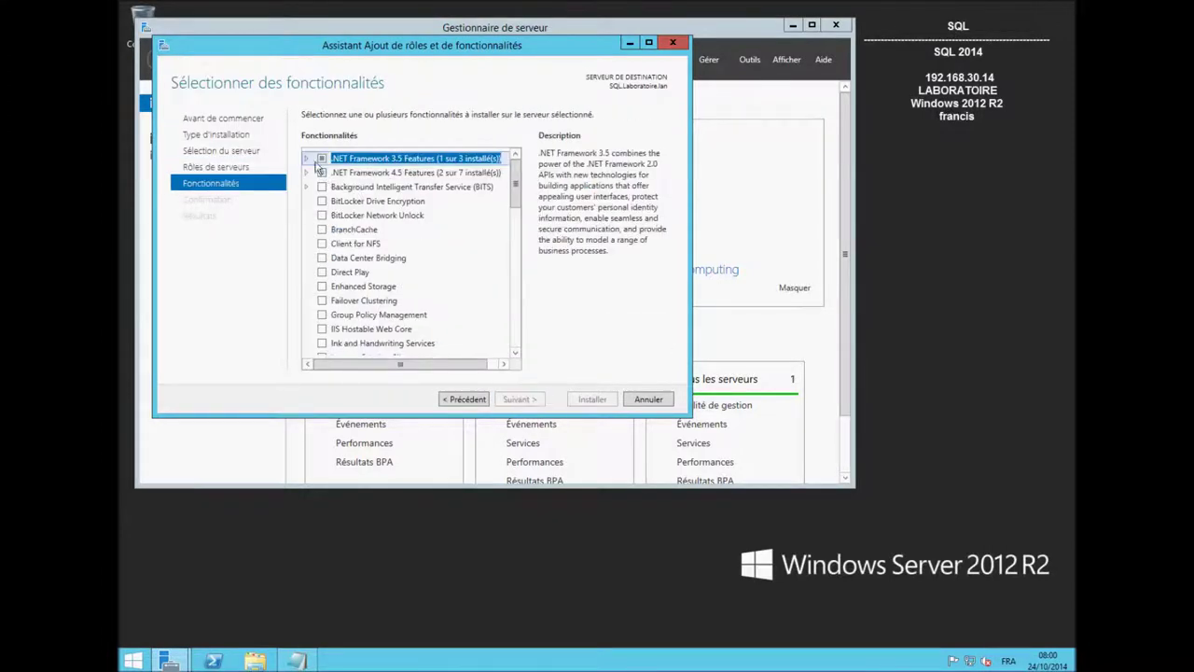
left_click(307, 159)
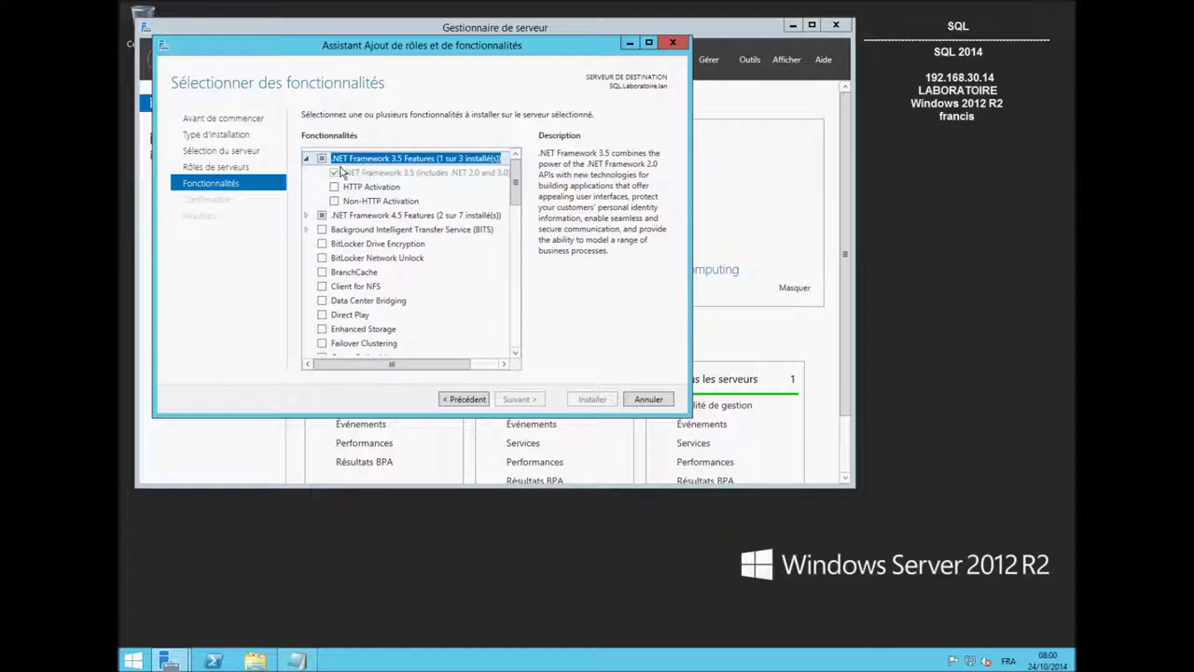
left_click(658, 402)
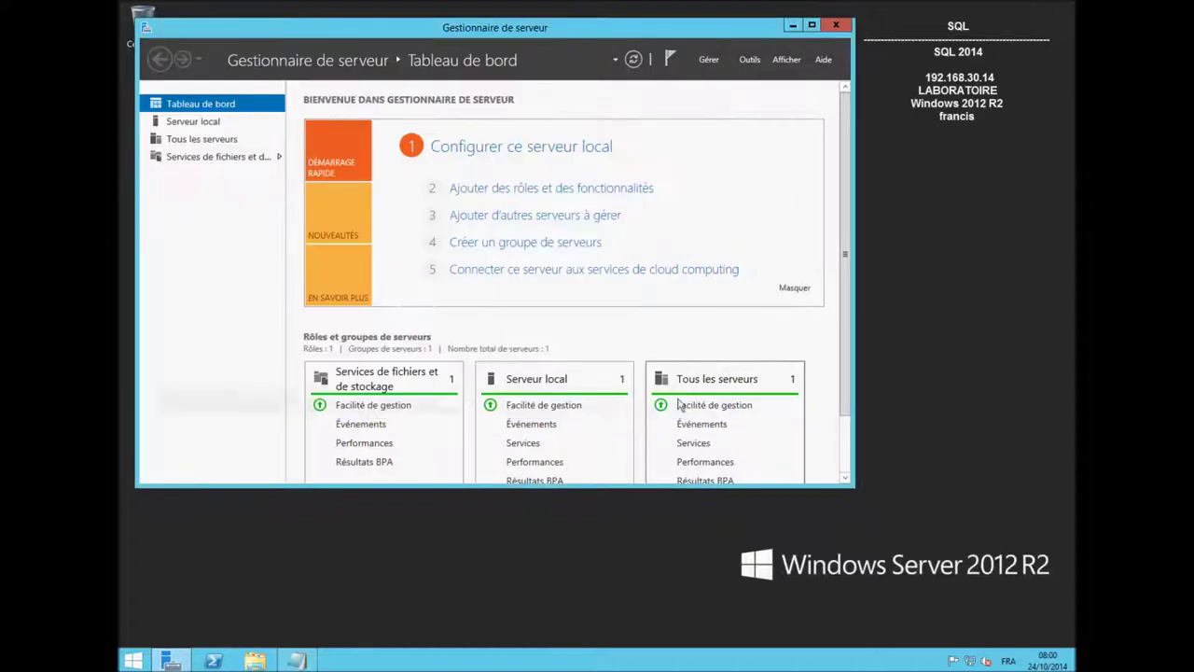
left_click(836, 25)
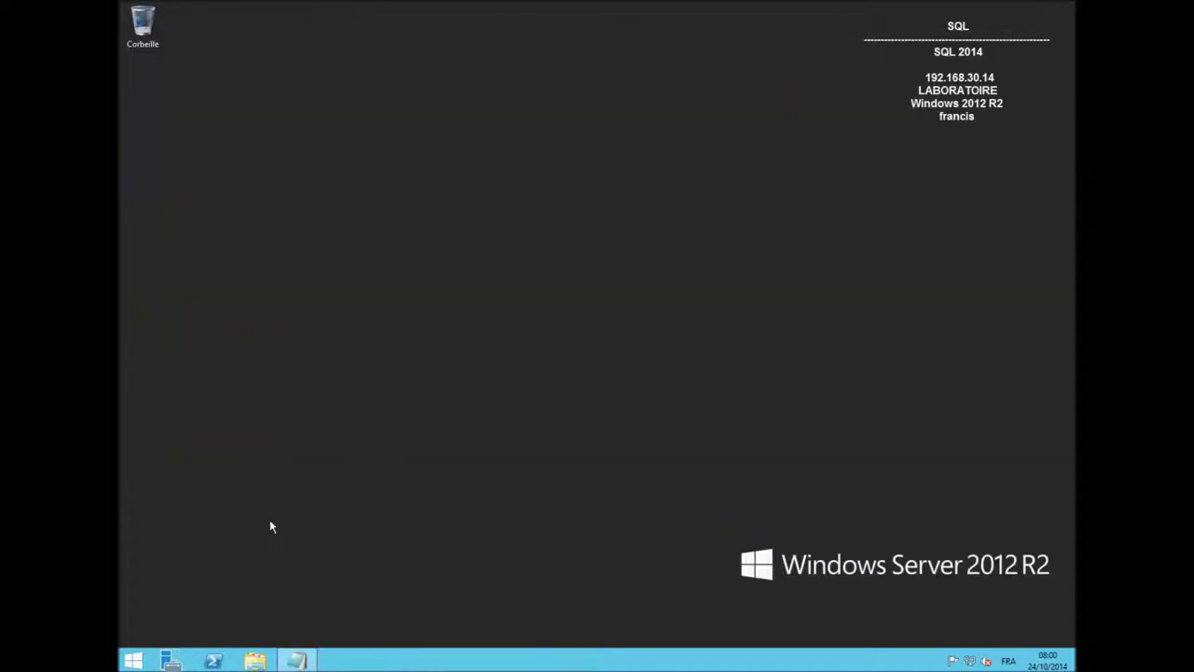
Run setup from the SQL2014_FRA_x64 DVD with administrator rights.
left_click(255, 660)
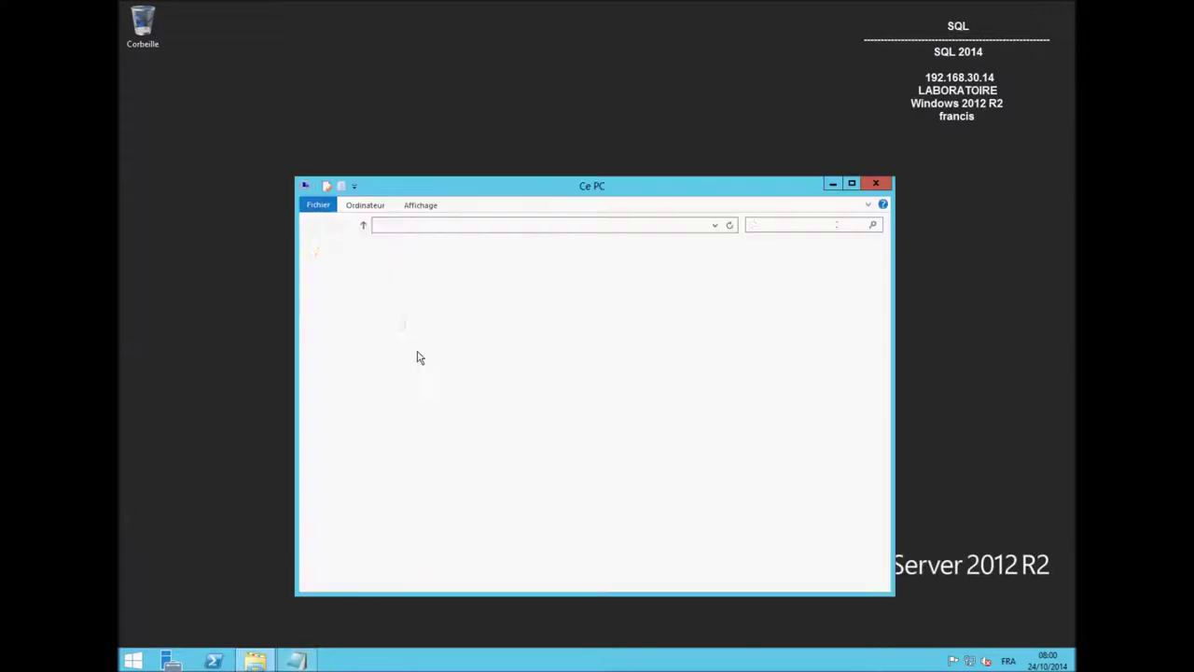
double_click(486, 448)
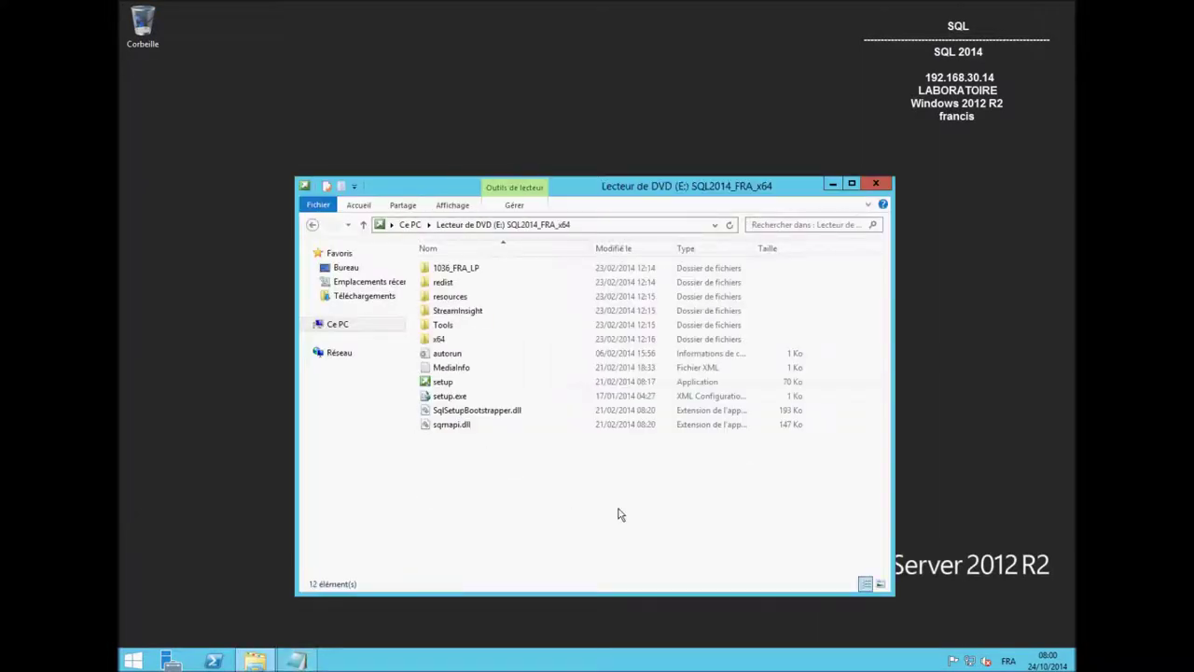
double_click(446, 382)
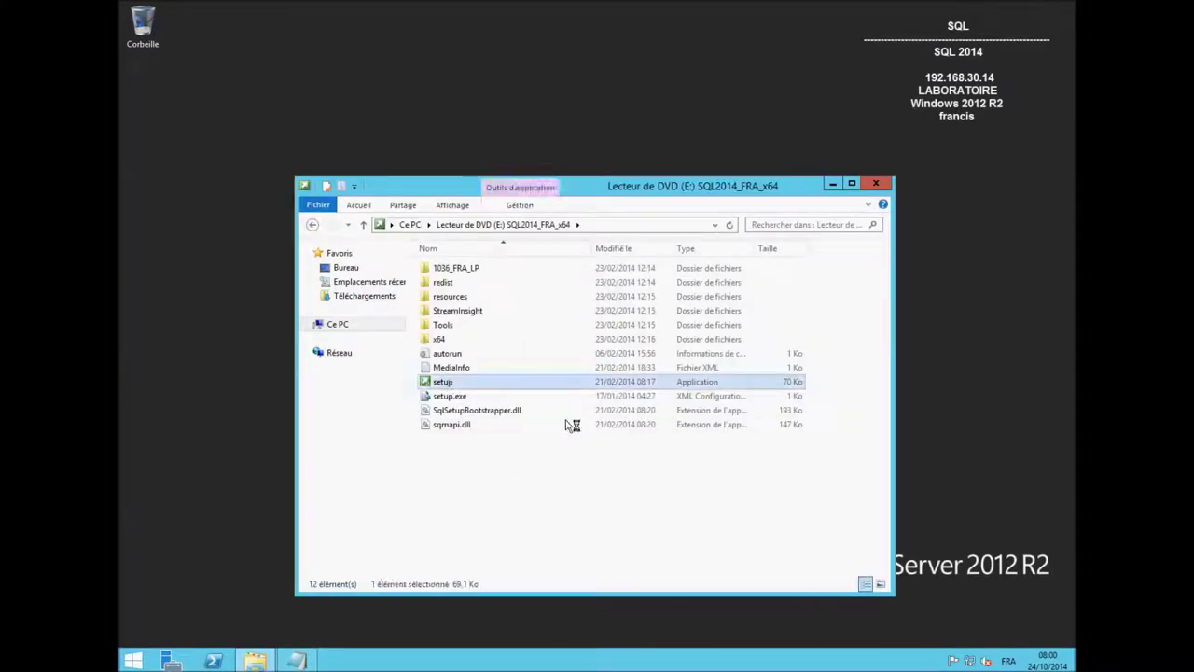
left_click(662, 360)
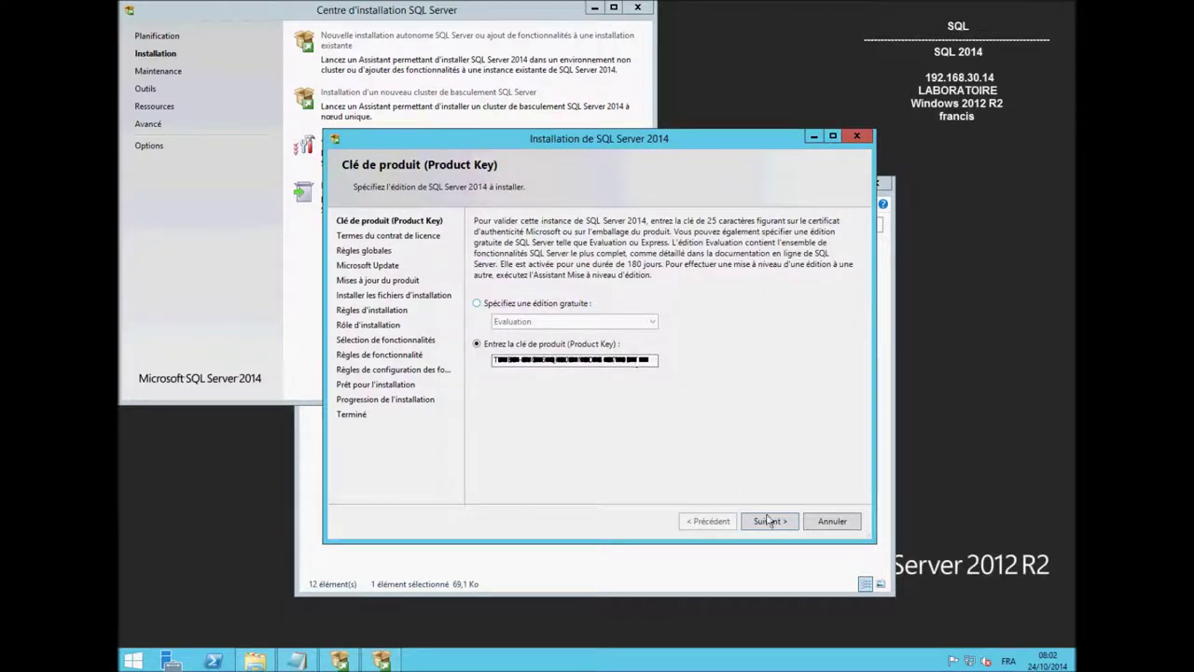
Pass the product key page and accept the licence terms.
left_click(770, 521)
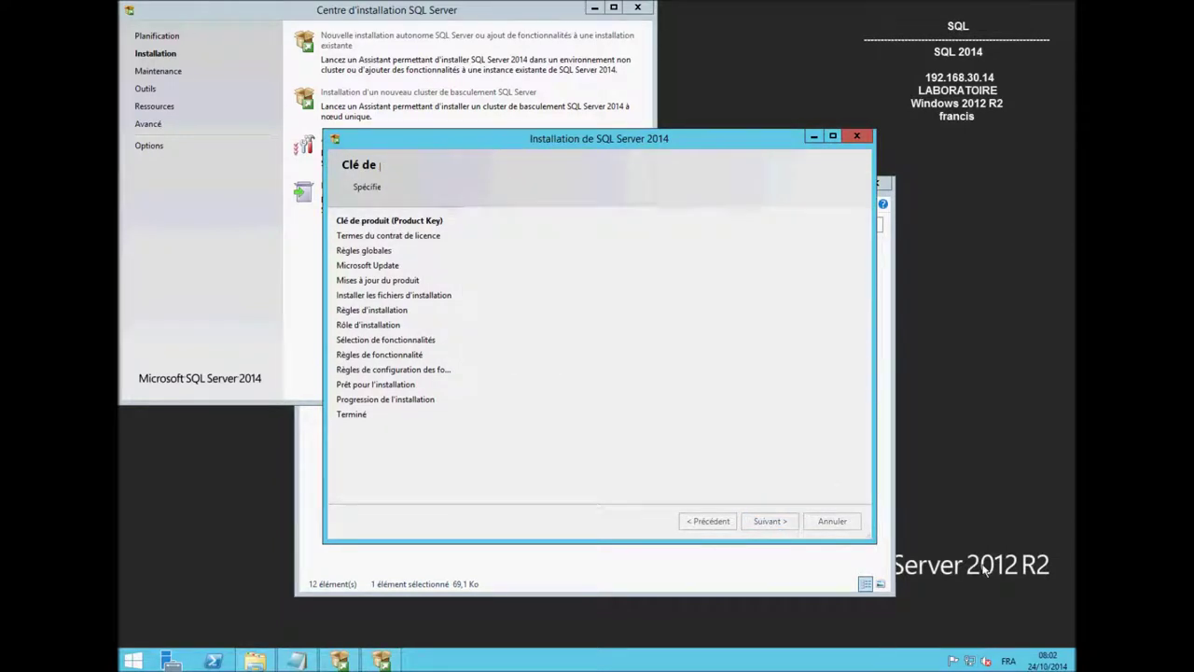
left_click(499, 380)
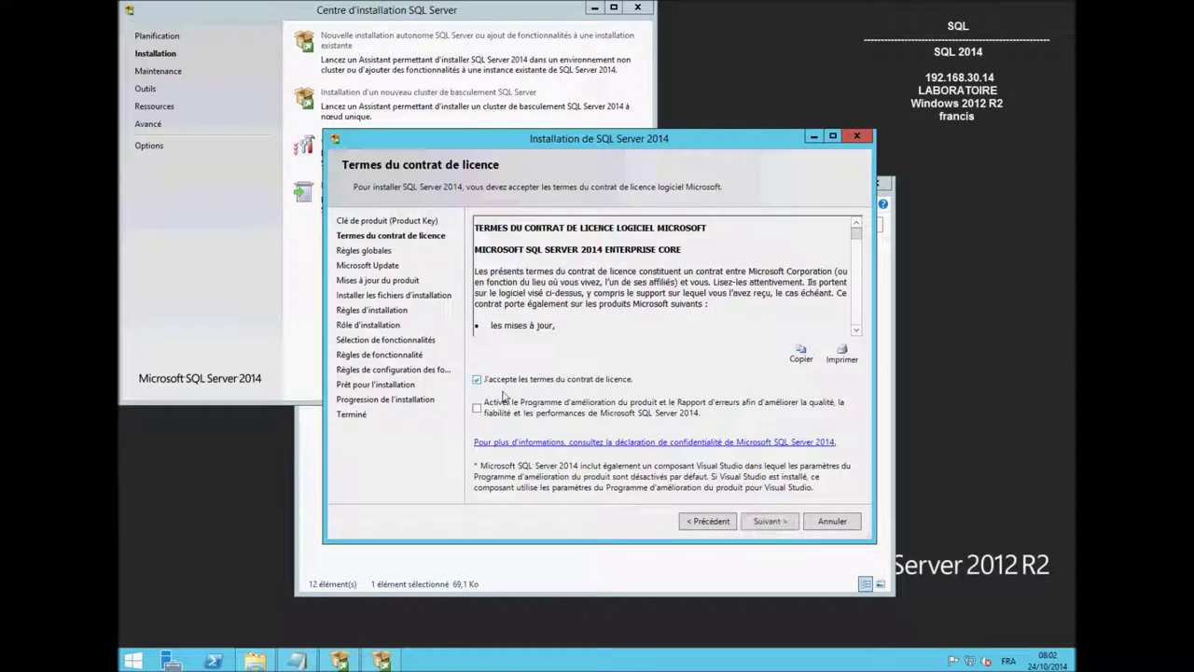
left_click(767, 520)
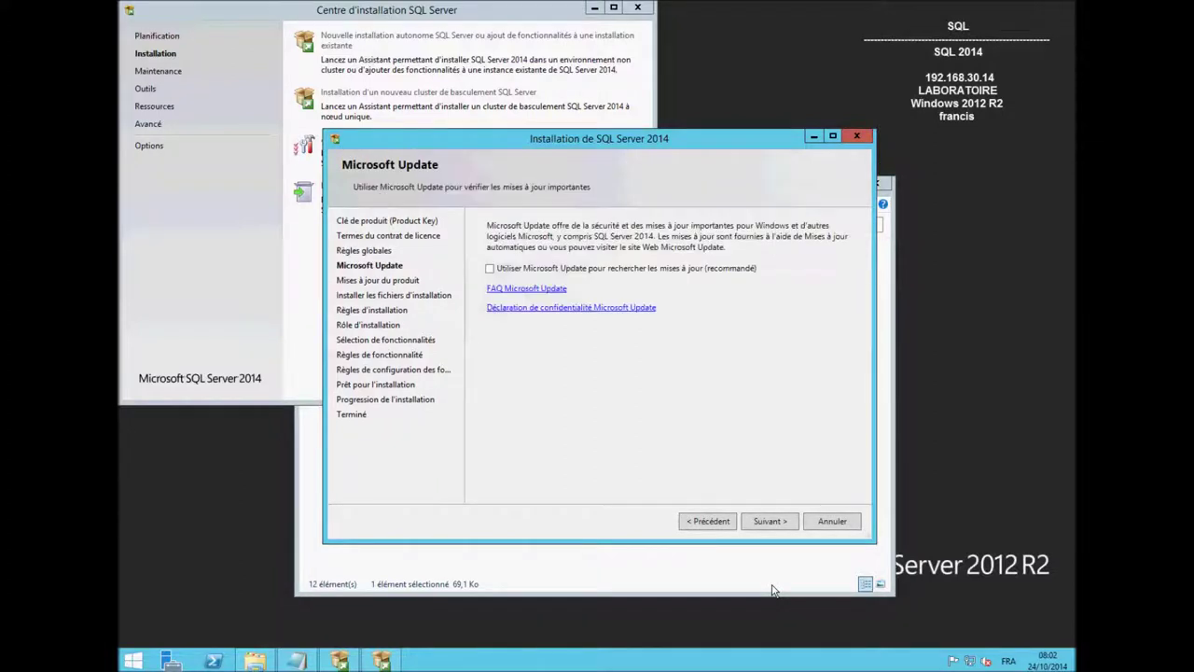
Skip Microsoft Update, review the firewall warning, and choose a SQL Server feature installation.
left_click(787, 522)
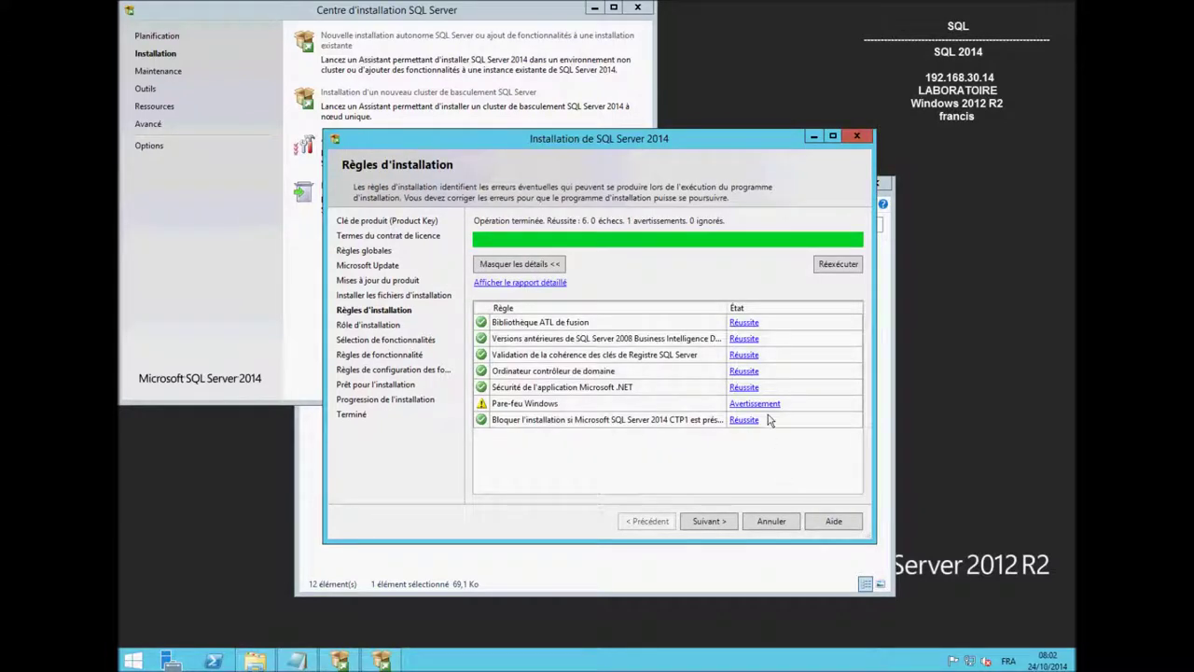
left_click(767, 405)
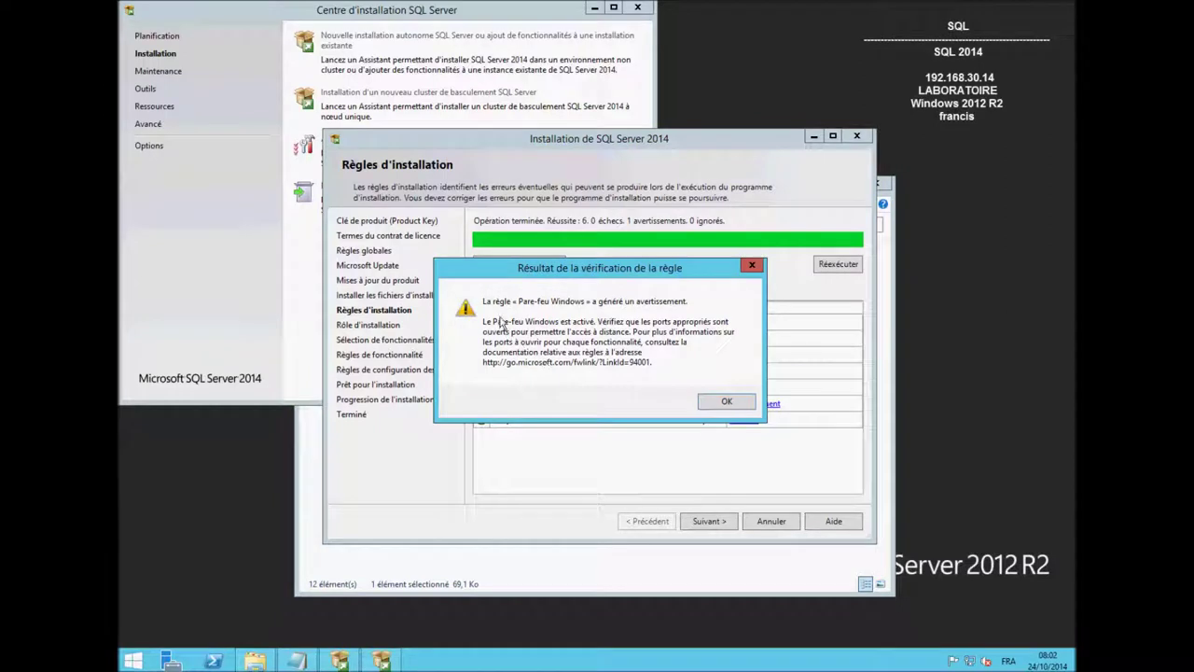
left_click(719, 403)
left_click(709, 522)
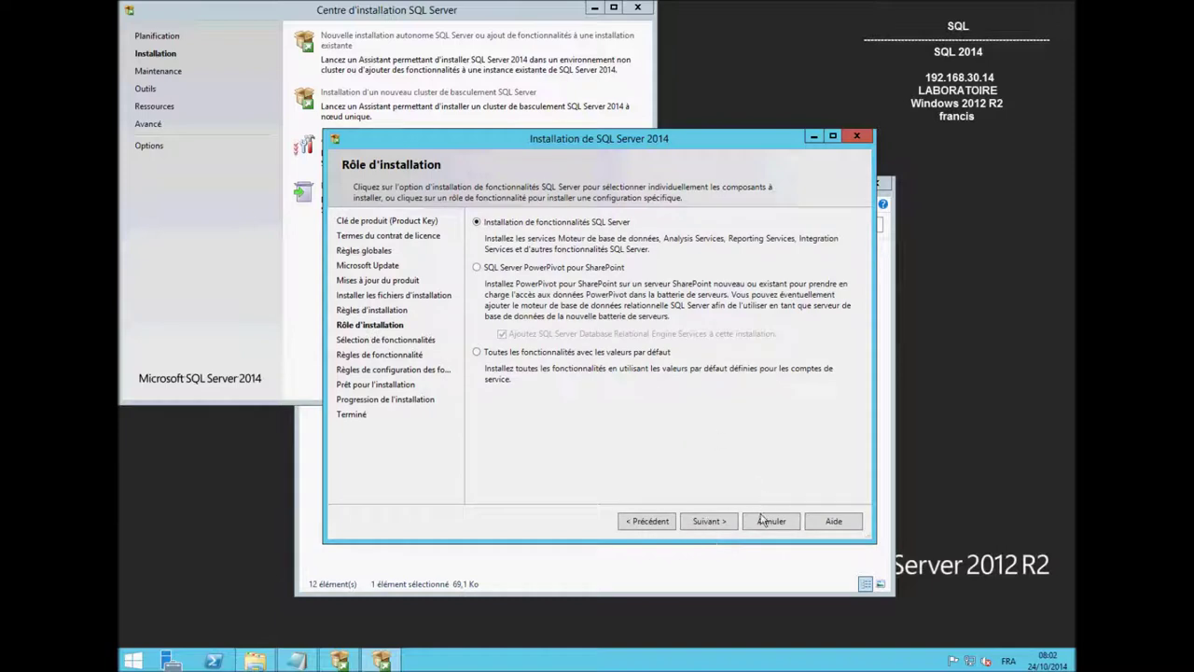
left_click(715, 523)
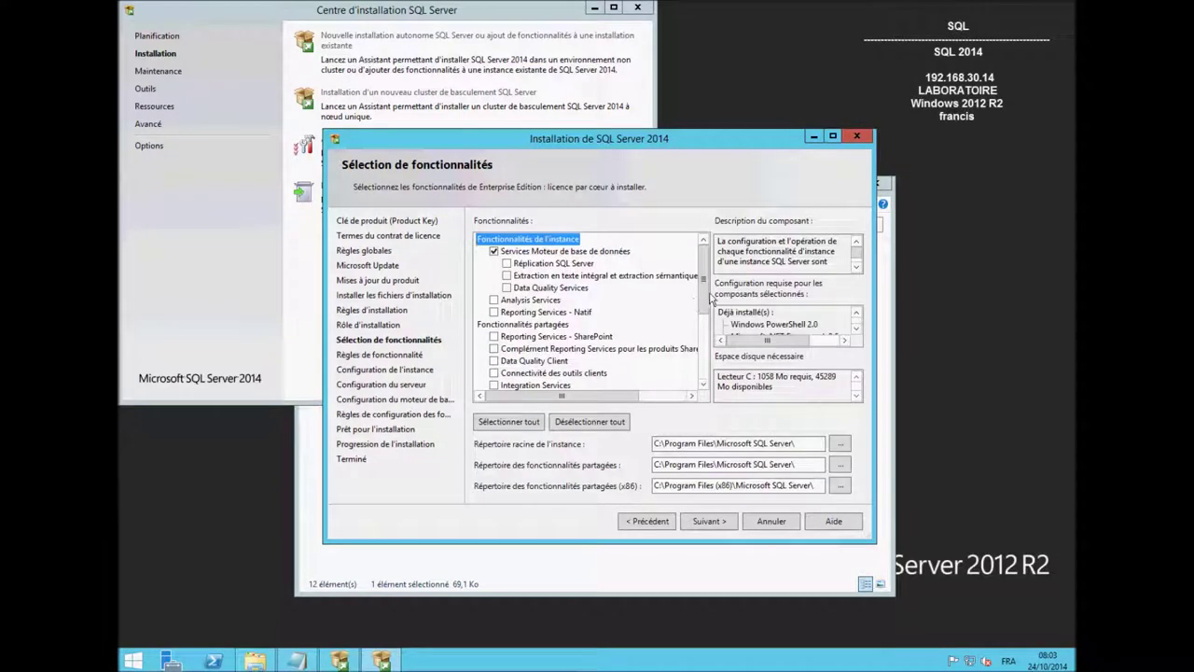
Add Analysis Services, Reporting Services - SharePoint, and Basic and Complete management tools to the feature selection.
scroll(597, 299, "down", 2)
left_click(493, 275)
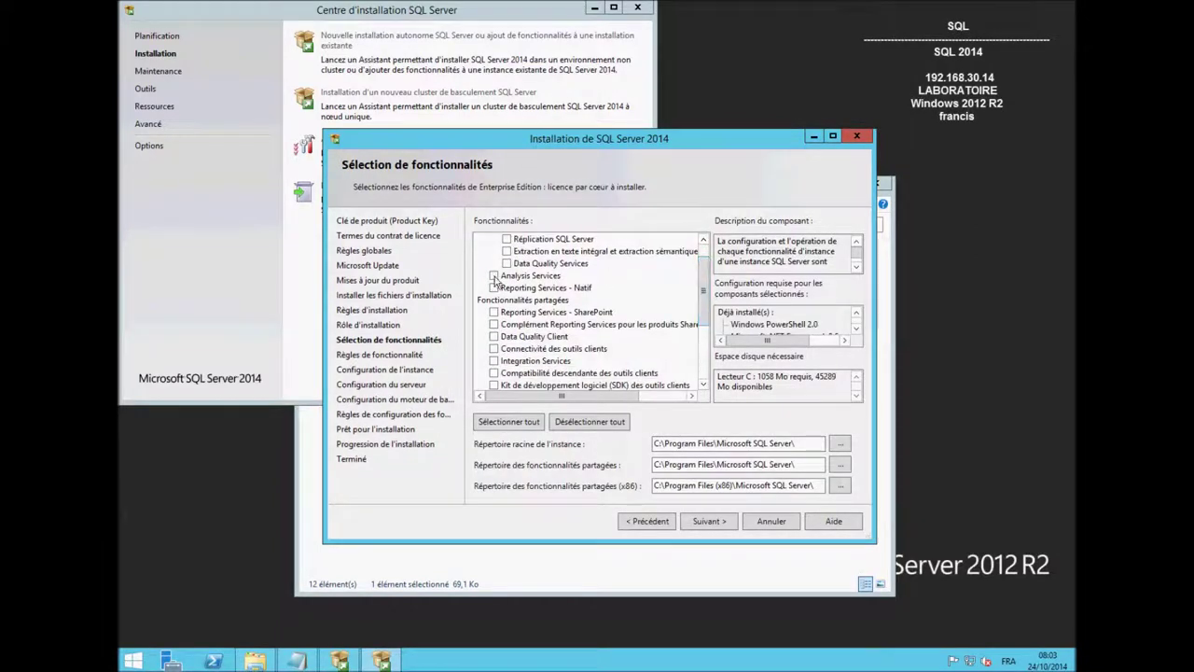
left_click_drag(709, 300, 708, 317)
left_click(494, 275)
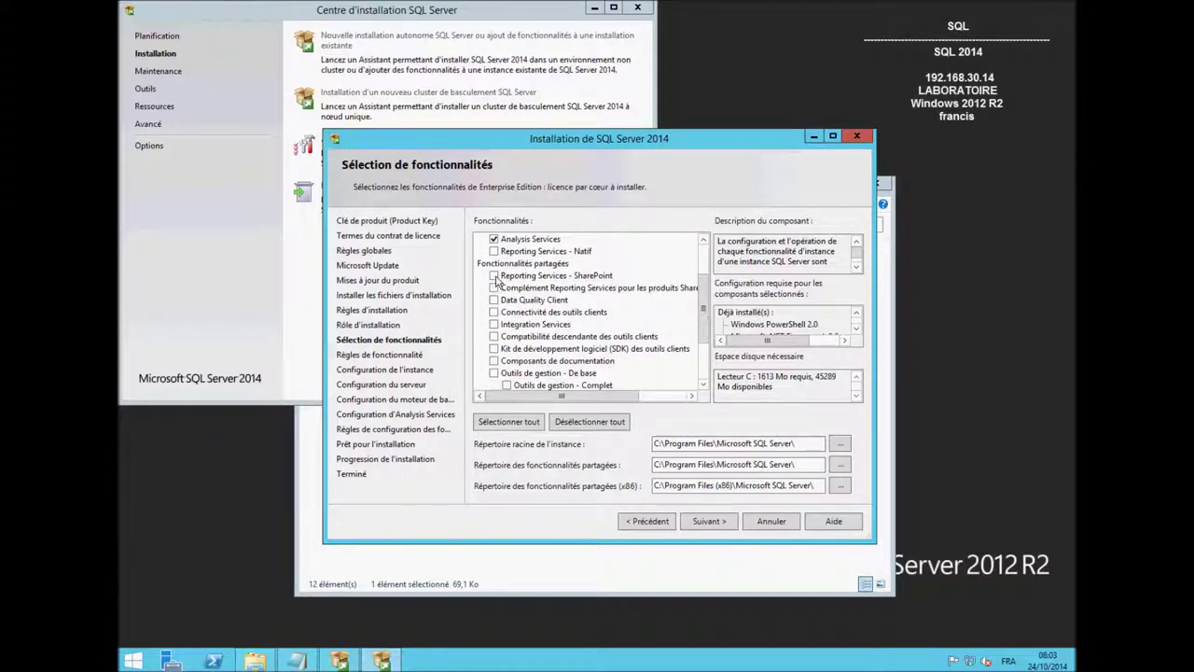
left_click_drag(705, 317, 705, 353)
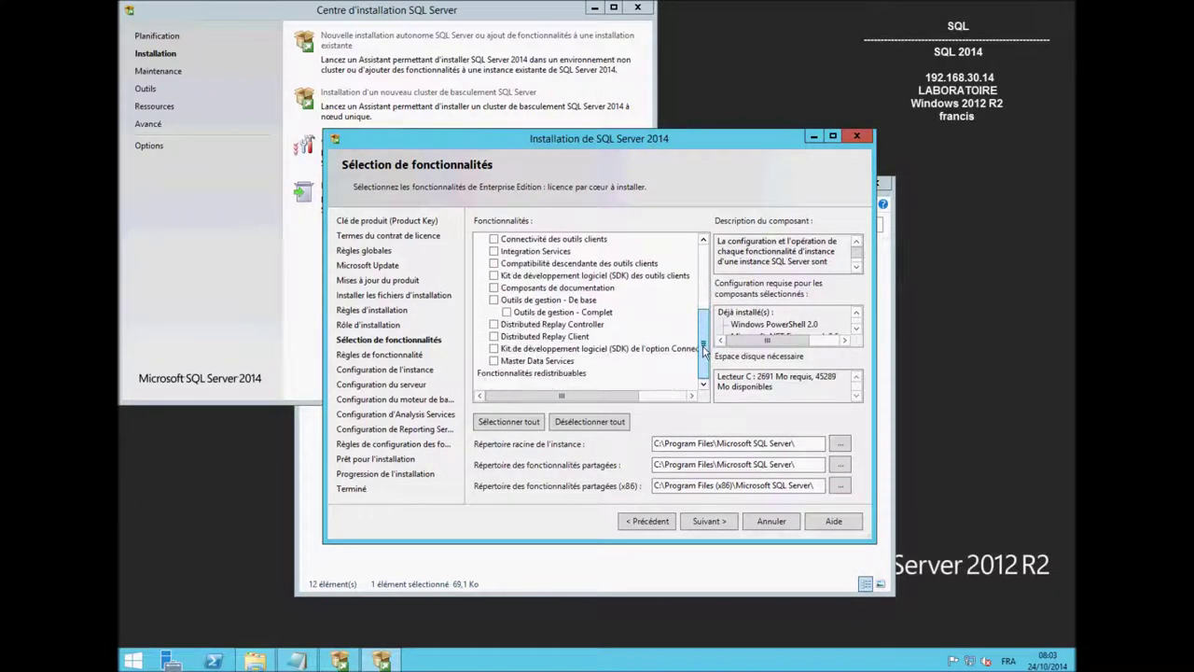
left_click(494, 299)
left_click(721, 523)
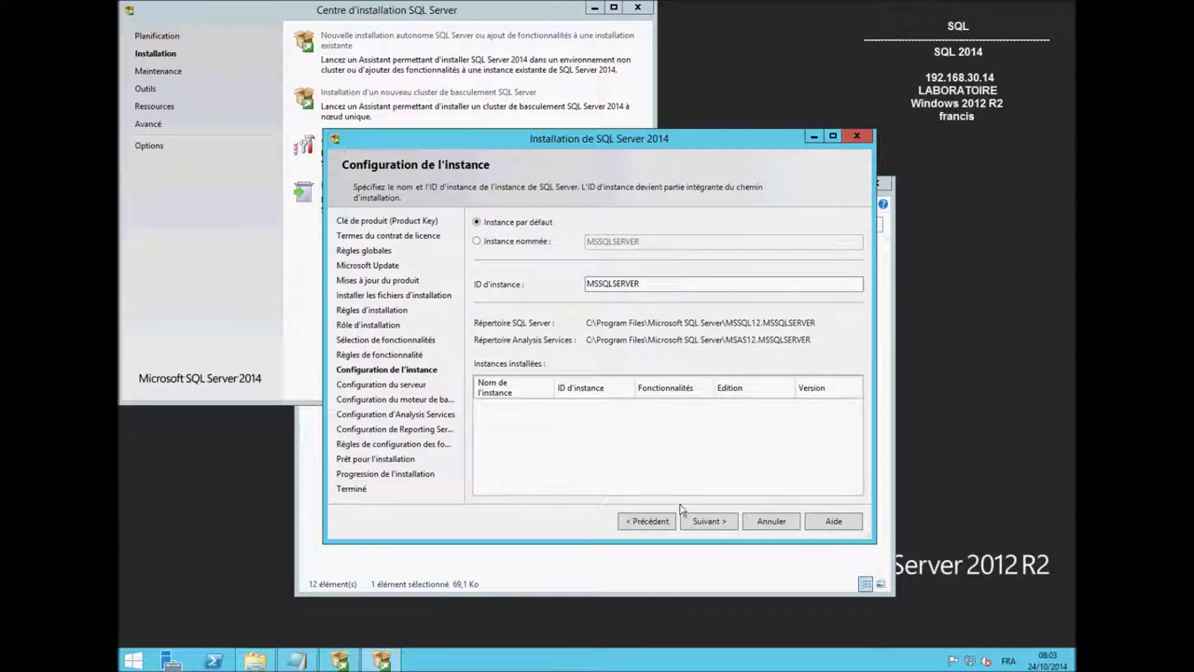
Accept the default MSSQLSERVER instance and continue.
left_click(708, 521)
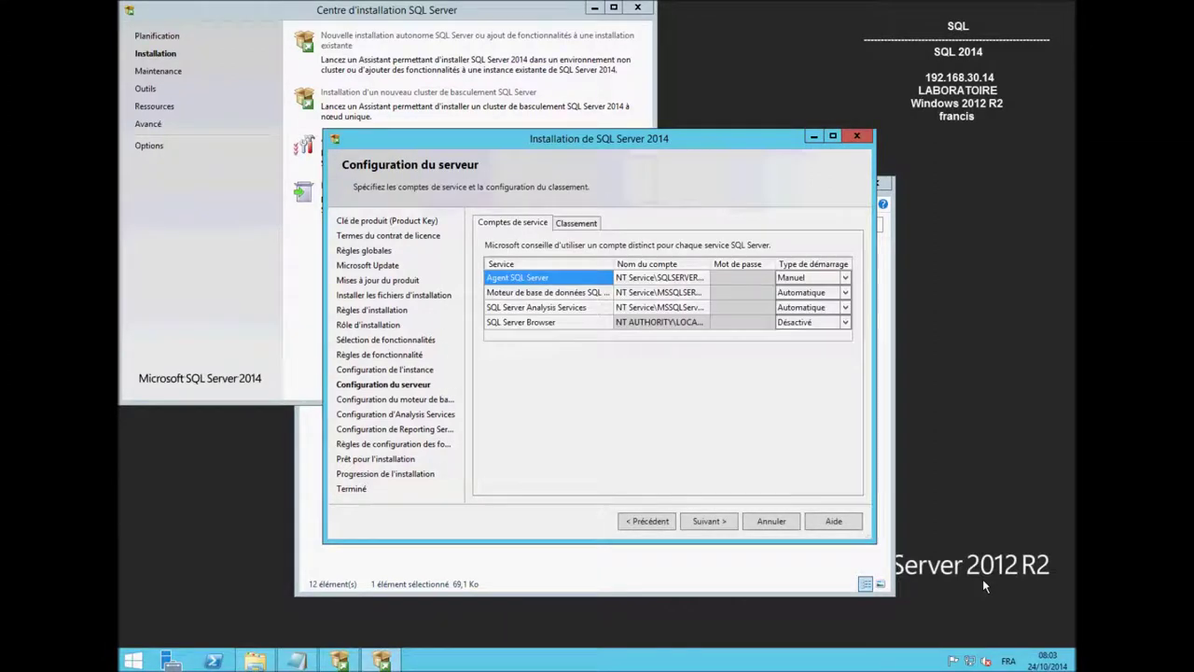
Set the SQL Server Agent service to the domain account SVC_Agent with its password.
left_click(702, 279)
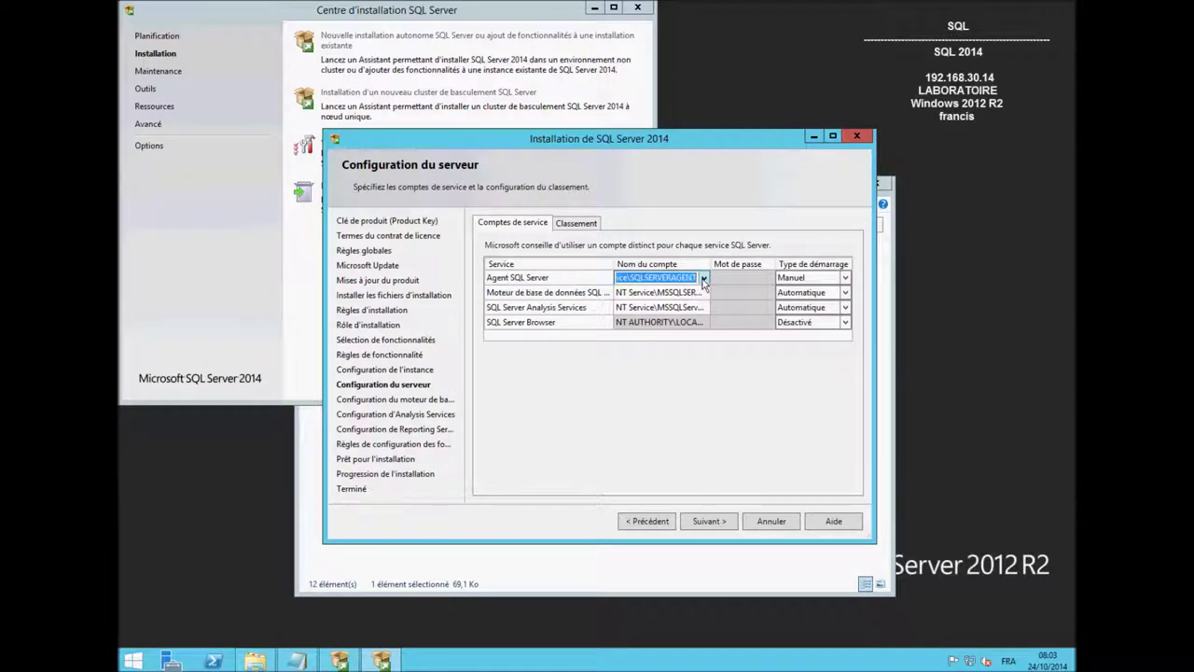
left_click(704, 280)
left_click(657, 305)
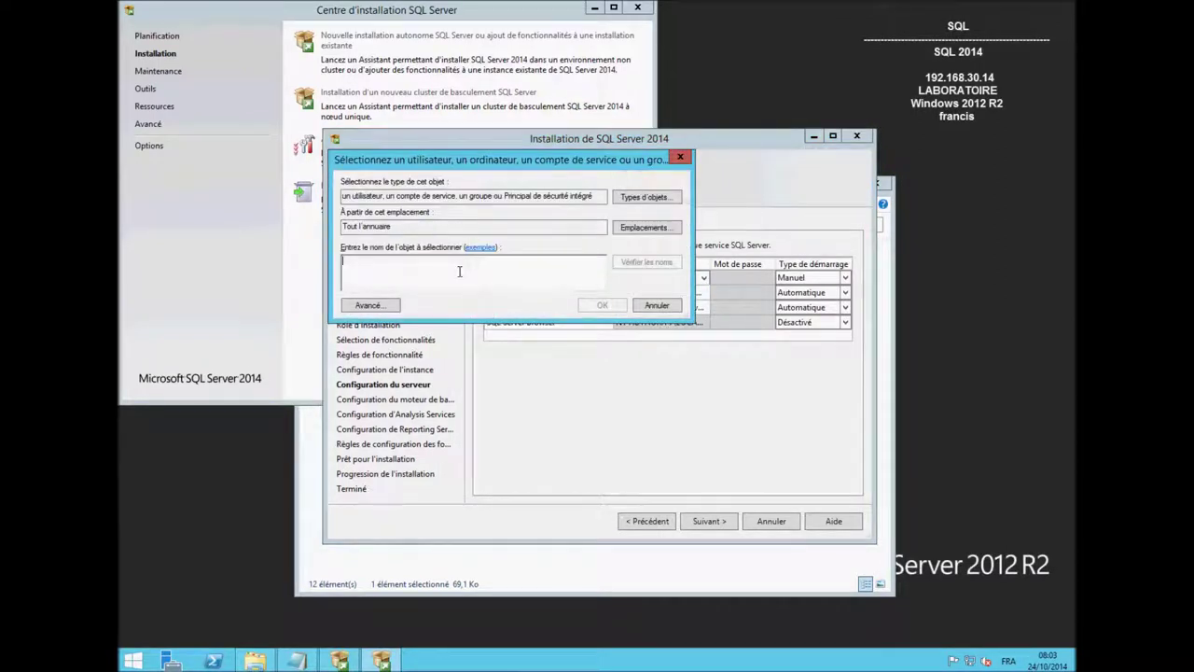
type("svc")
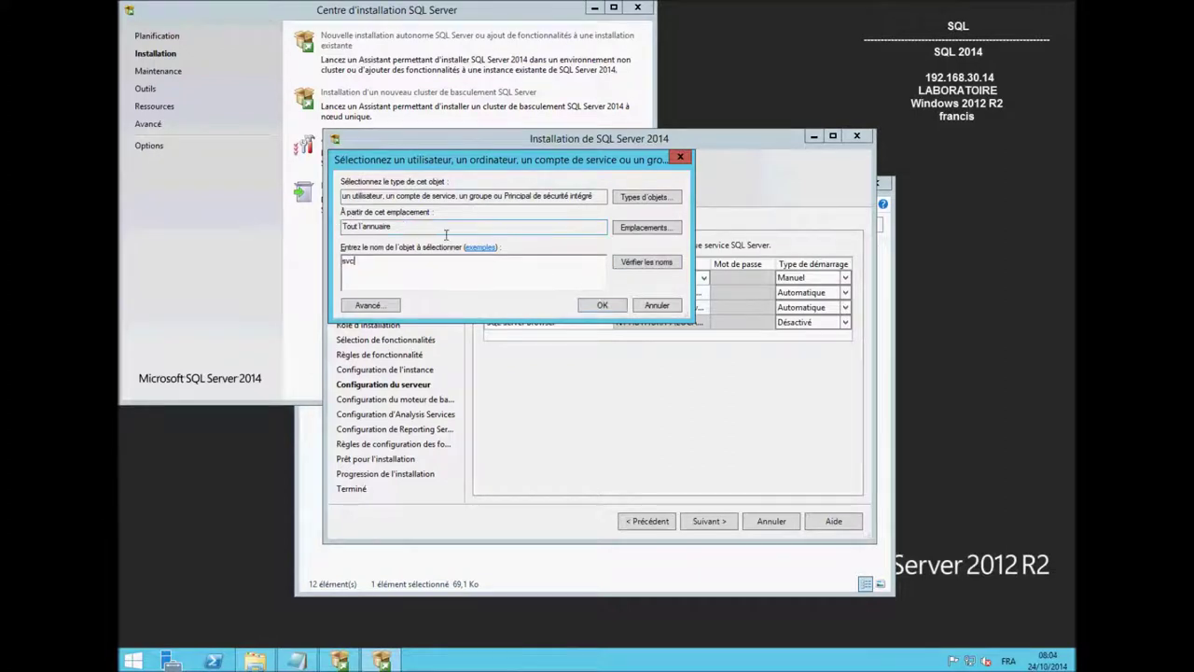
left_click(650, 262)
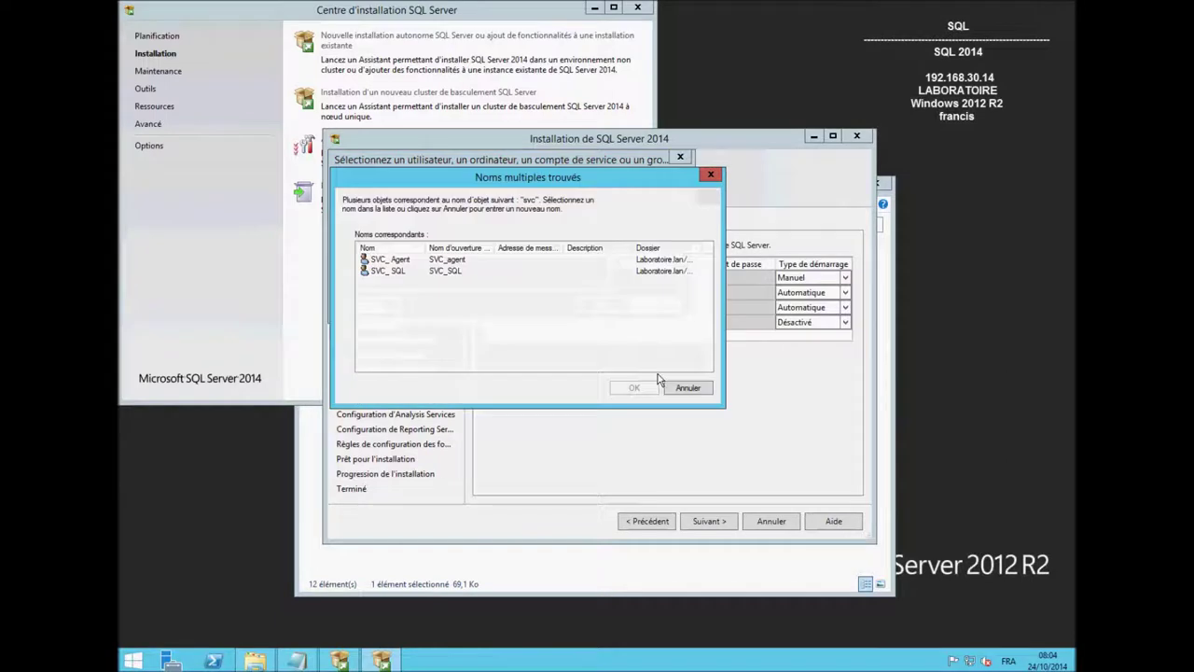
left_click(397, 260)
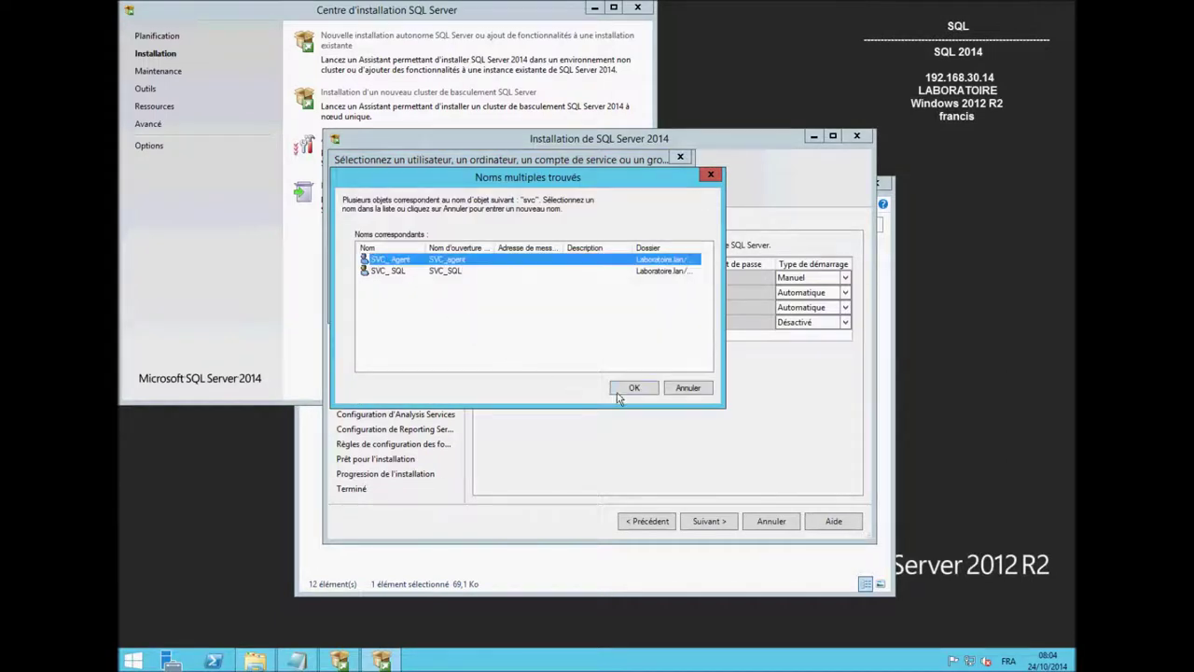
left_click(631, 387)
left_click(597, 308)
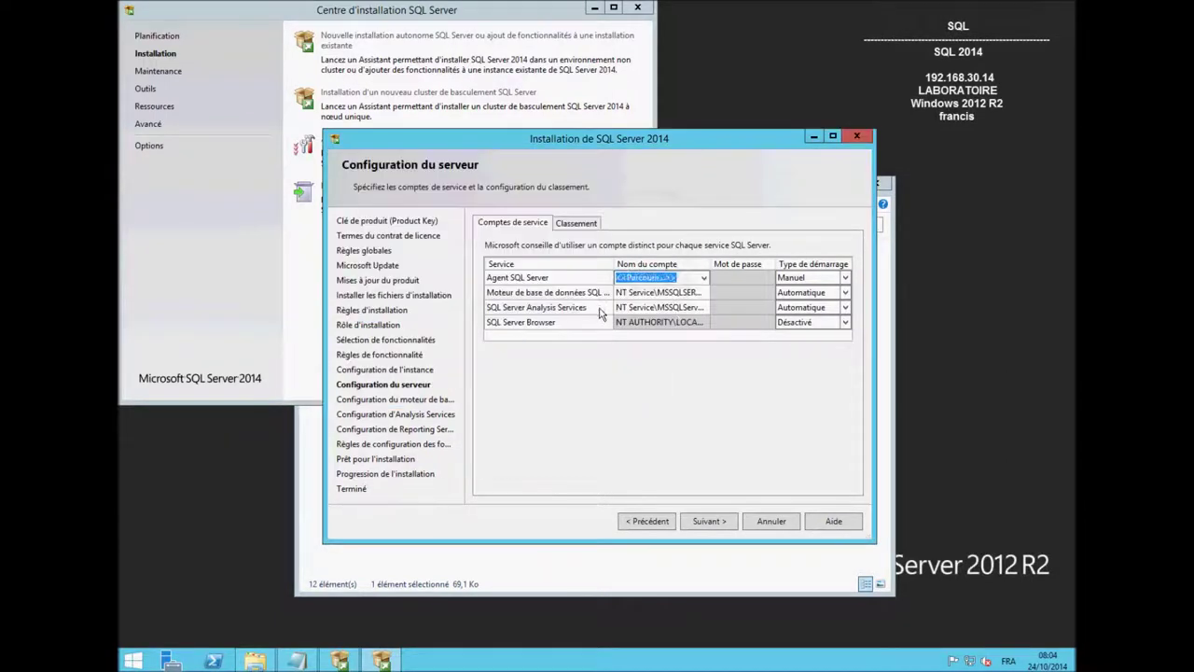
left_click(737, 278)
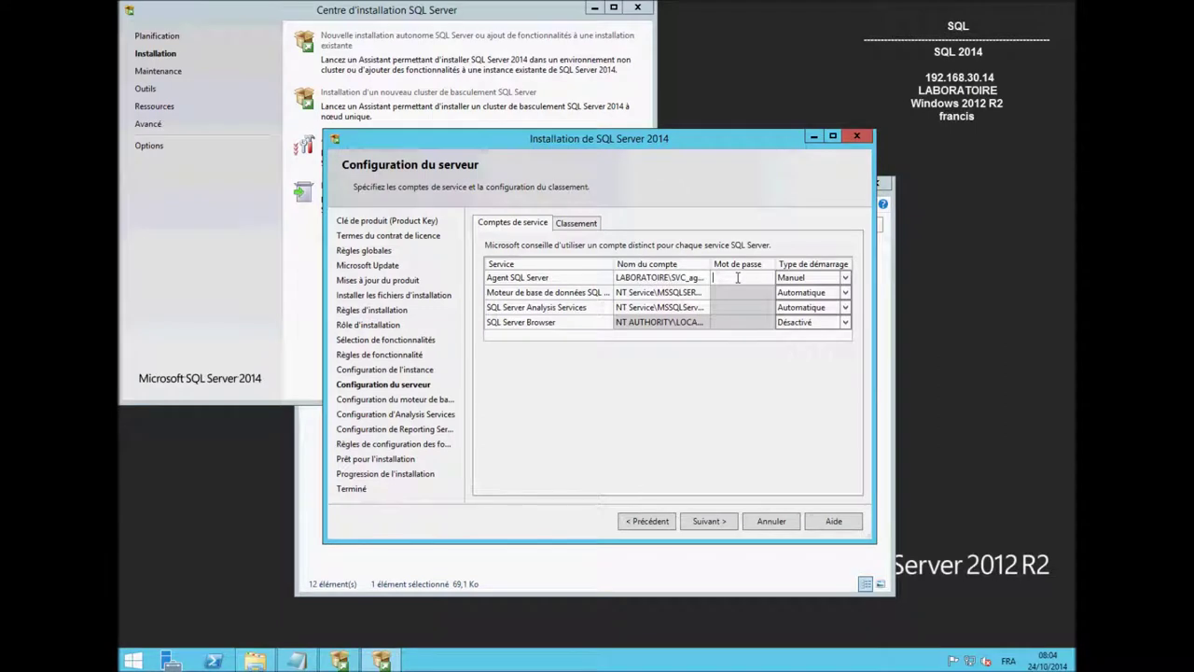
type("••••")
Set the Database Engine service to LABORATOIRE\SVC_SQL with its password, and set startup types to Automatique.
left_click(686, 293)
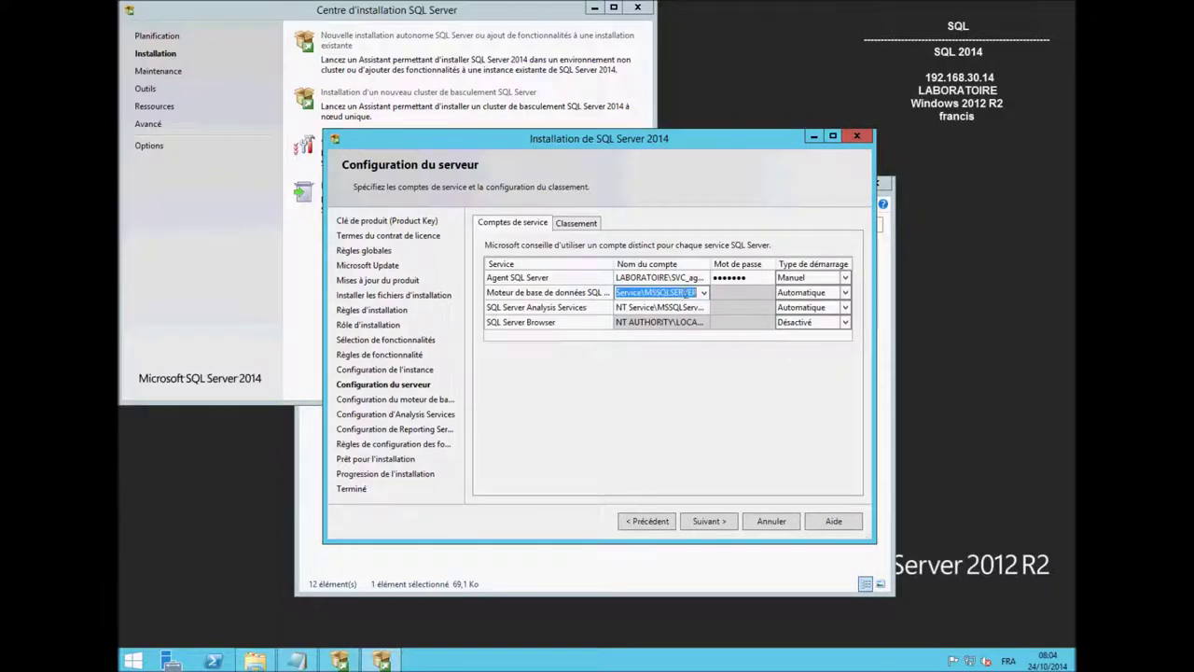
left_click(704, 292)
left_click(688, 321)
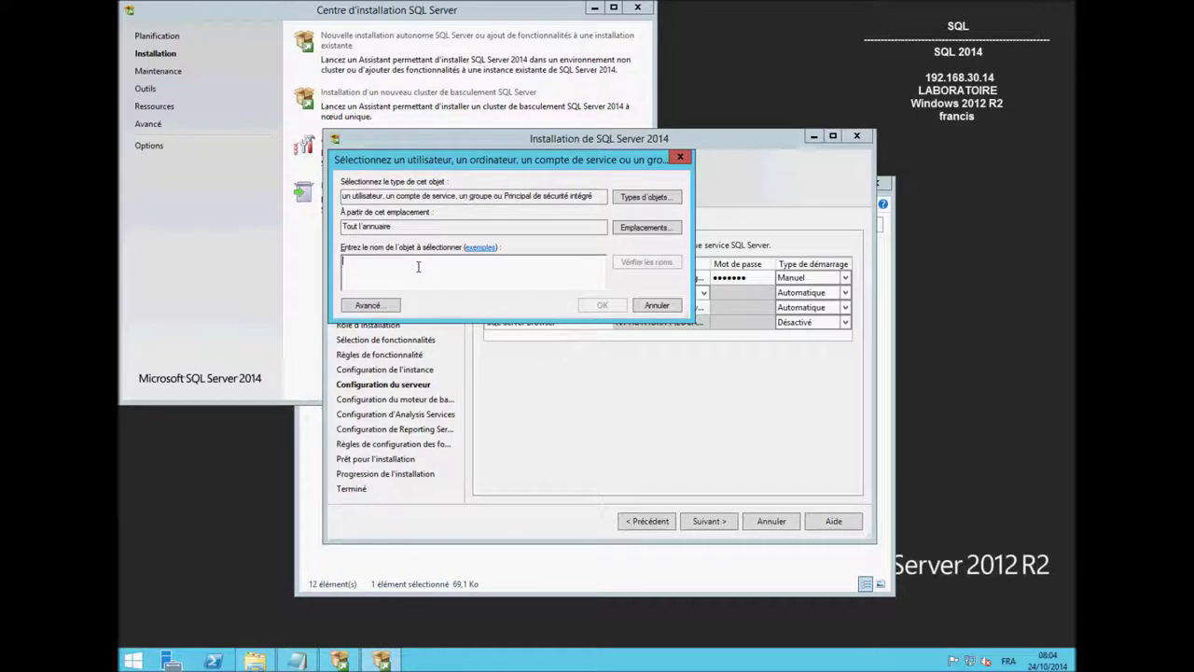
type("a")
left_click(653, 264)
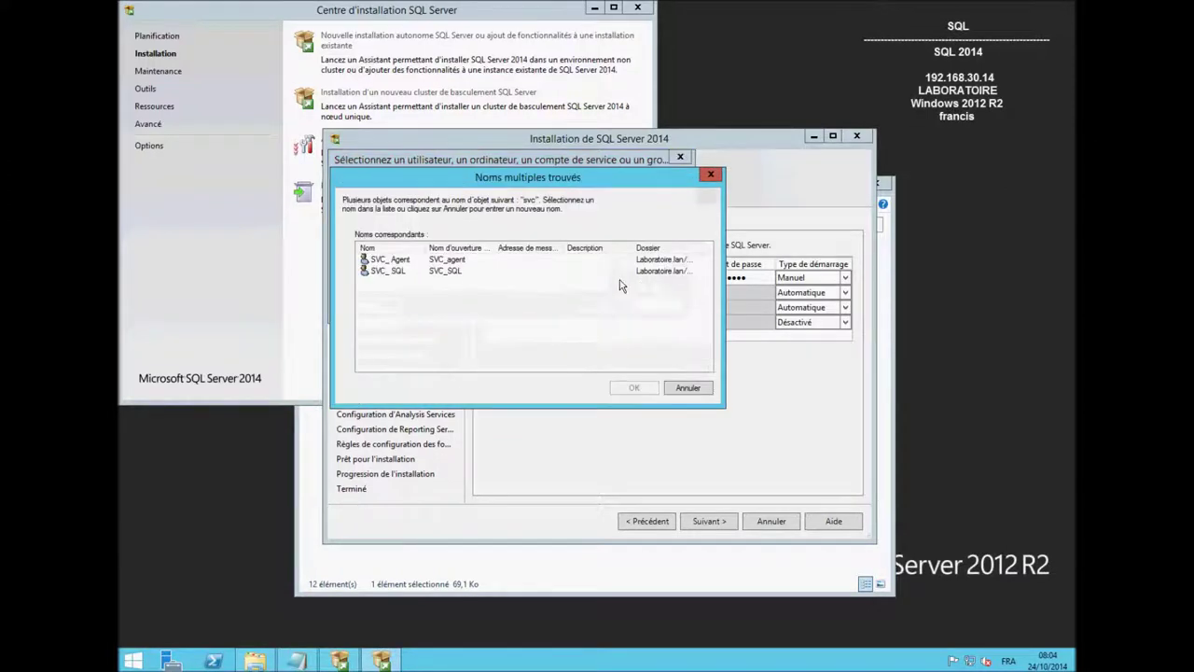
double_click(388, 270)
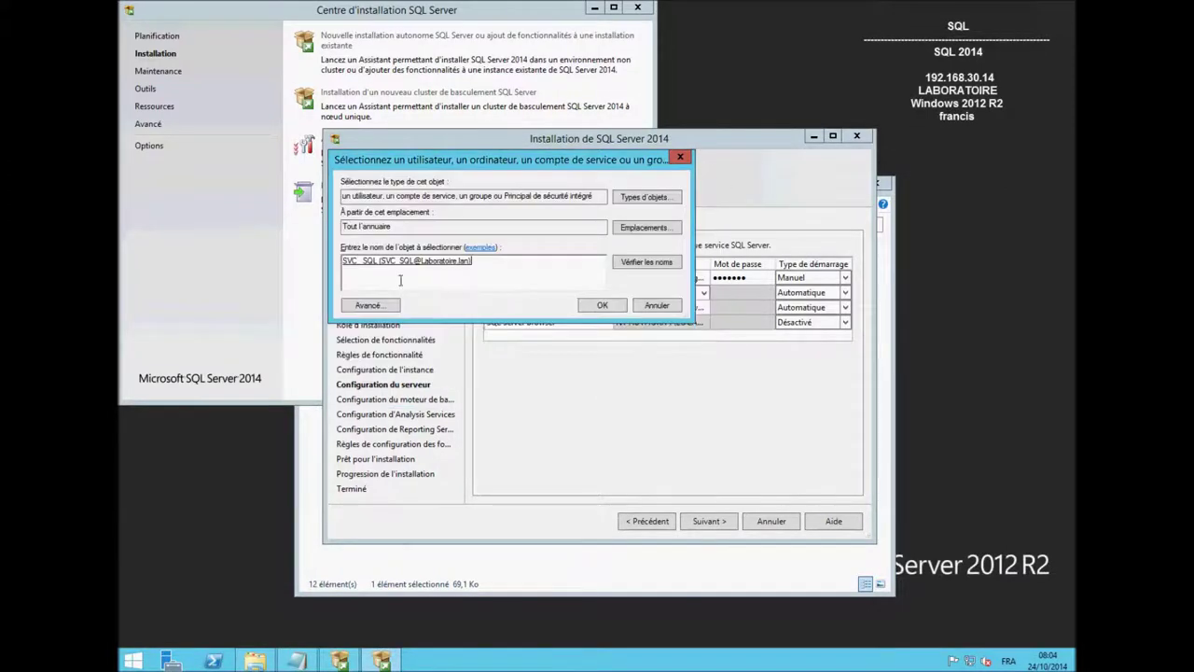
left_click(609, 301)
left_click(740, 292)
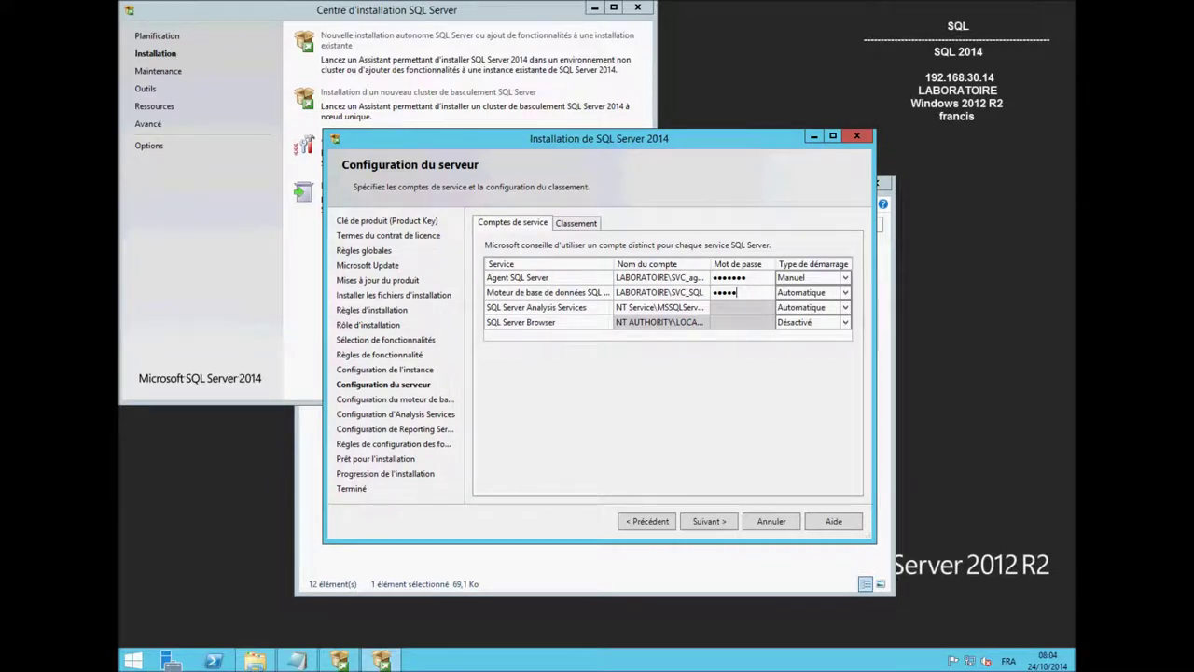
left_click(808, 277)
Set the SQL Server Agent startup type to Automatique.
left_click(844, 277)
left_click(801, 291)
left_click(826, 309)
Run Analysis Services as LABORATOIRE\SVC_SQL with its password, then continue.
left_click(752, 312)
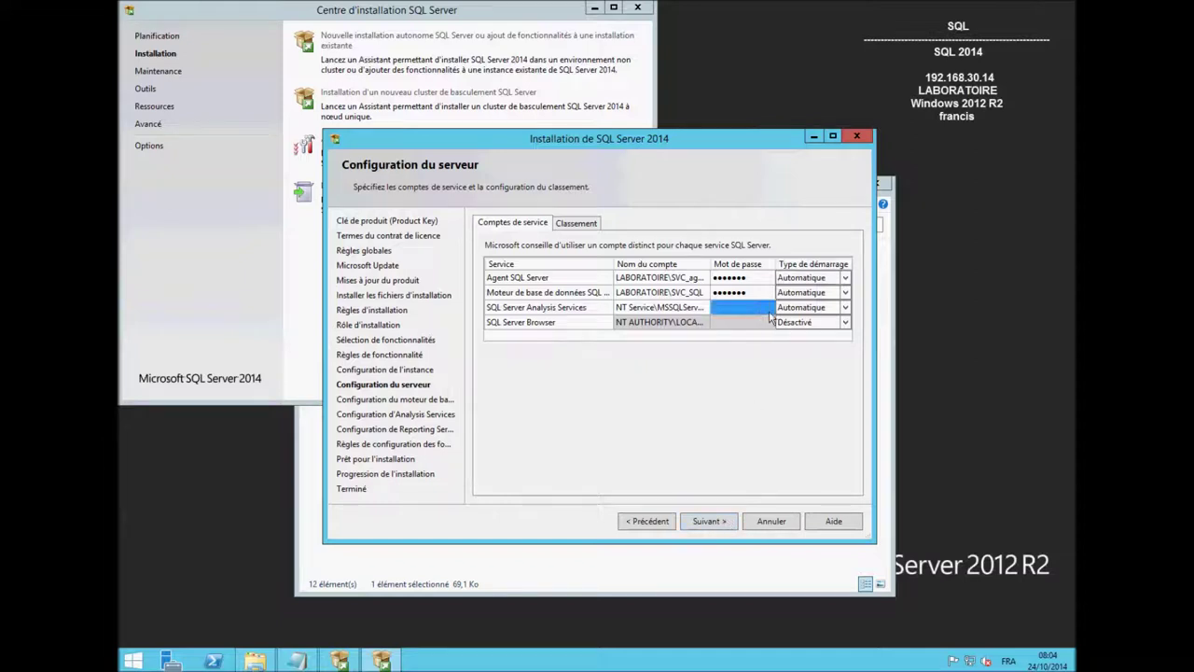
left_click(680, 311)
left_click(704, 308)
left_click(684, 335)
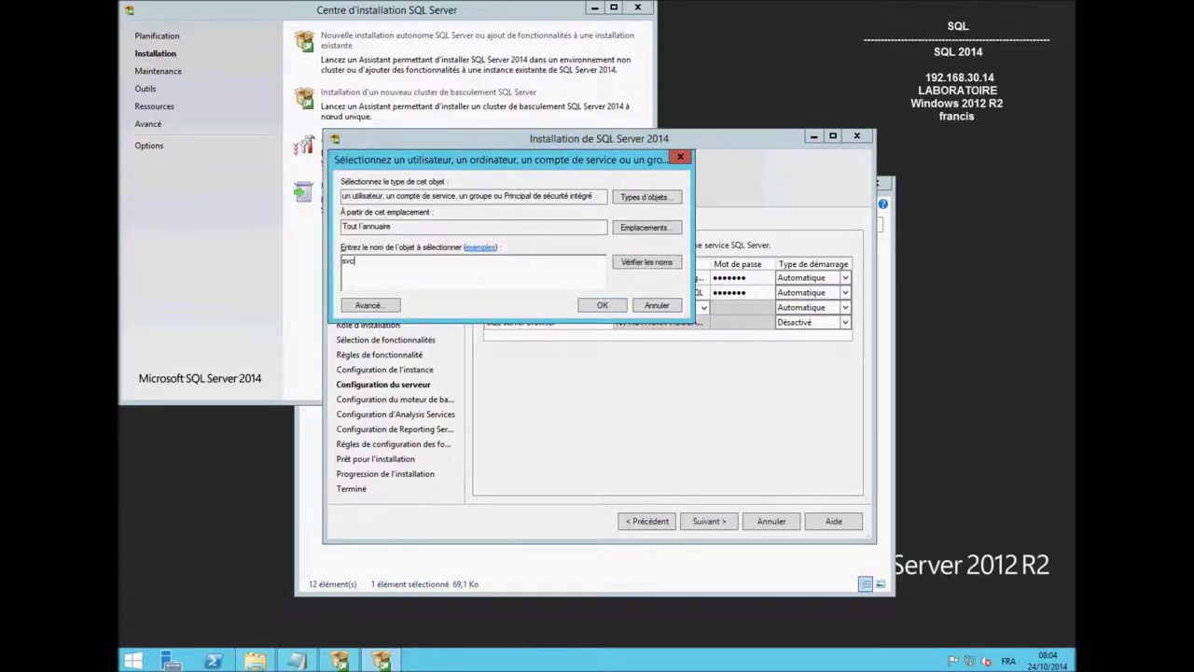
left_click(640, 262)
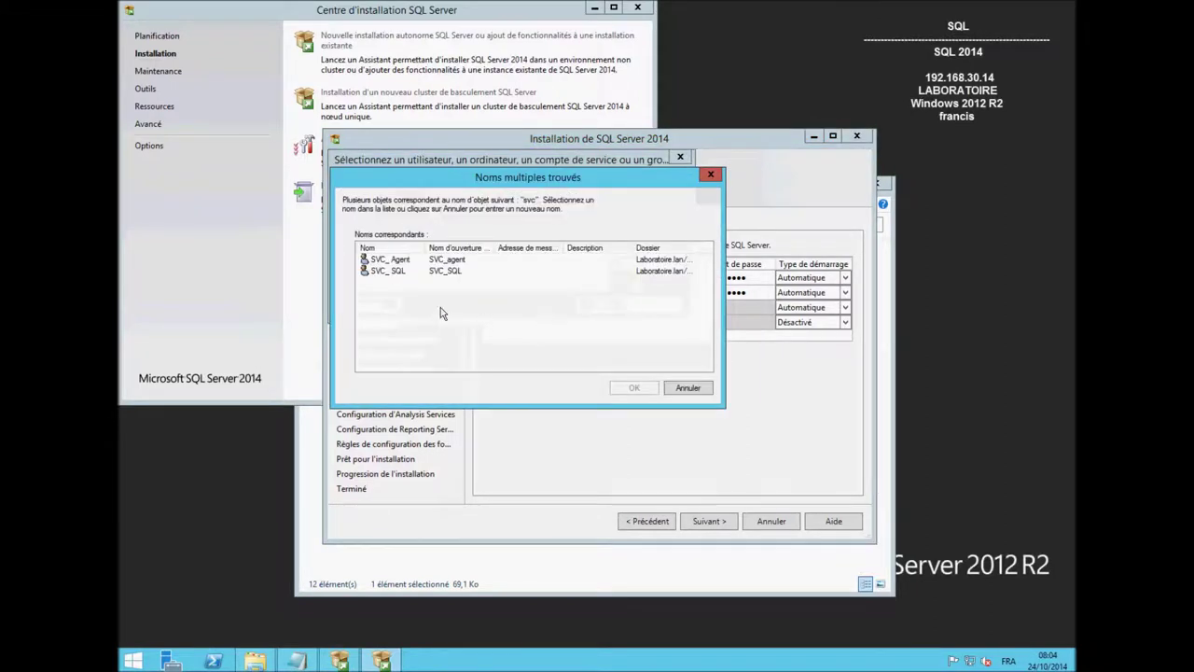
left_click(392, 270)
left_click(634, 387)
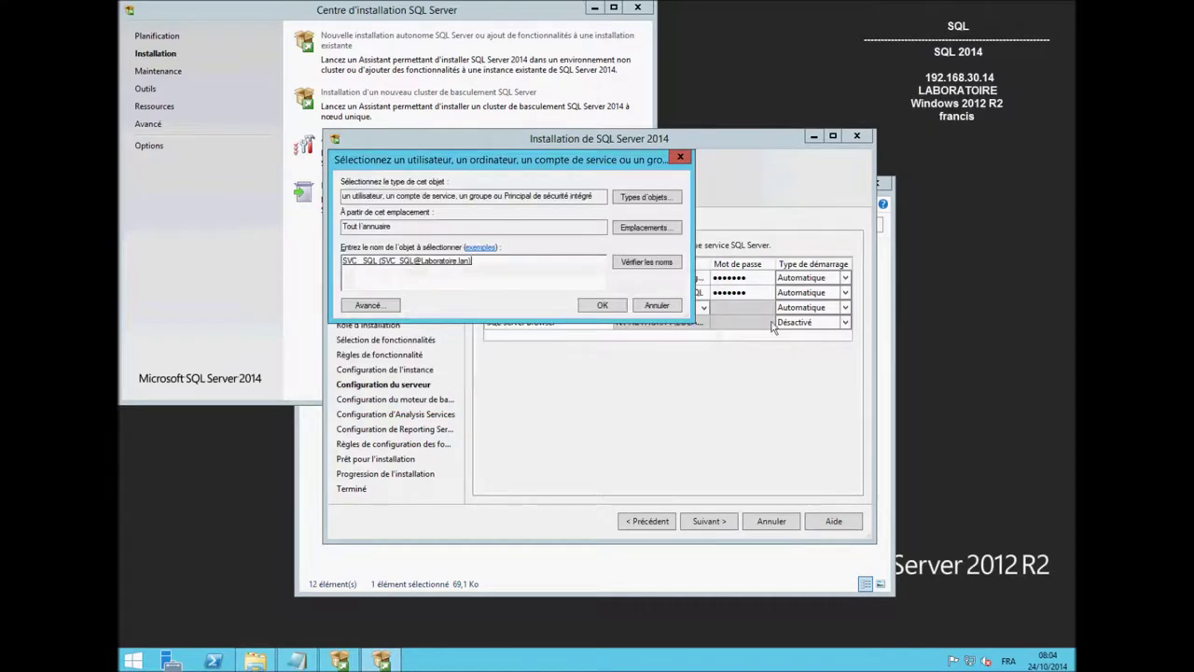
left_click(608, 307)
left_click(754, 308)
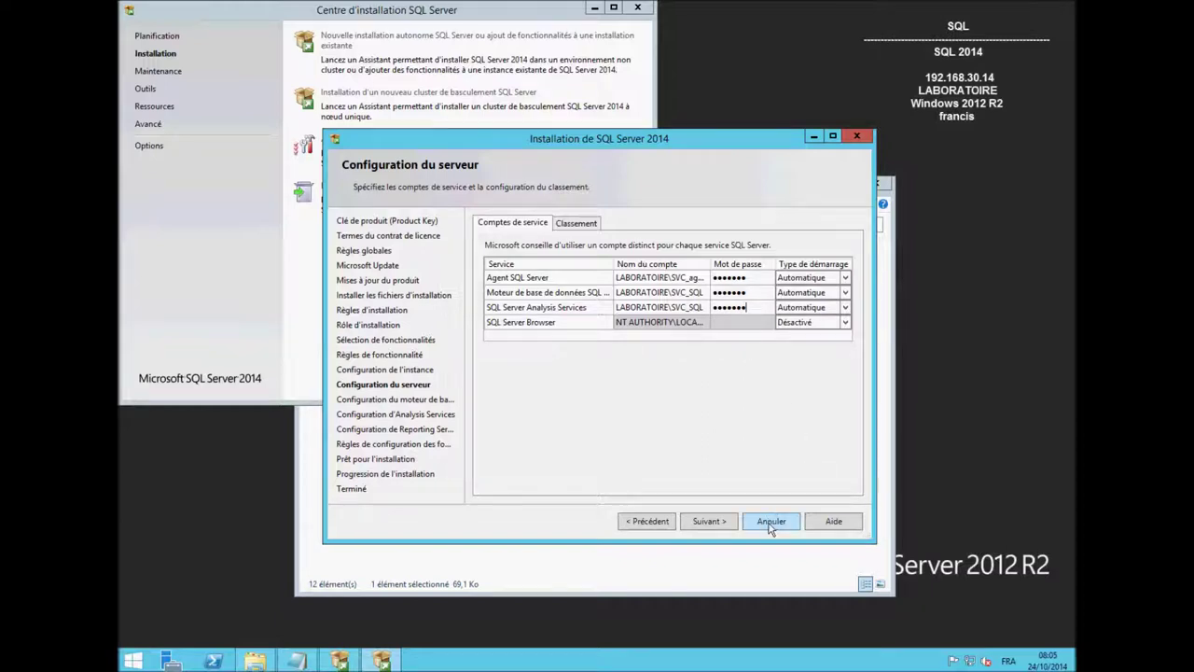
left_click(732, 525)
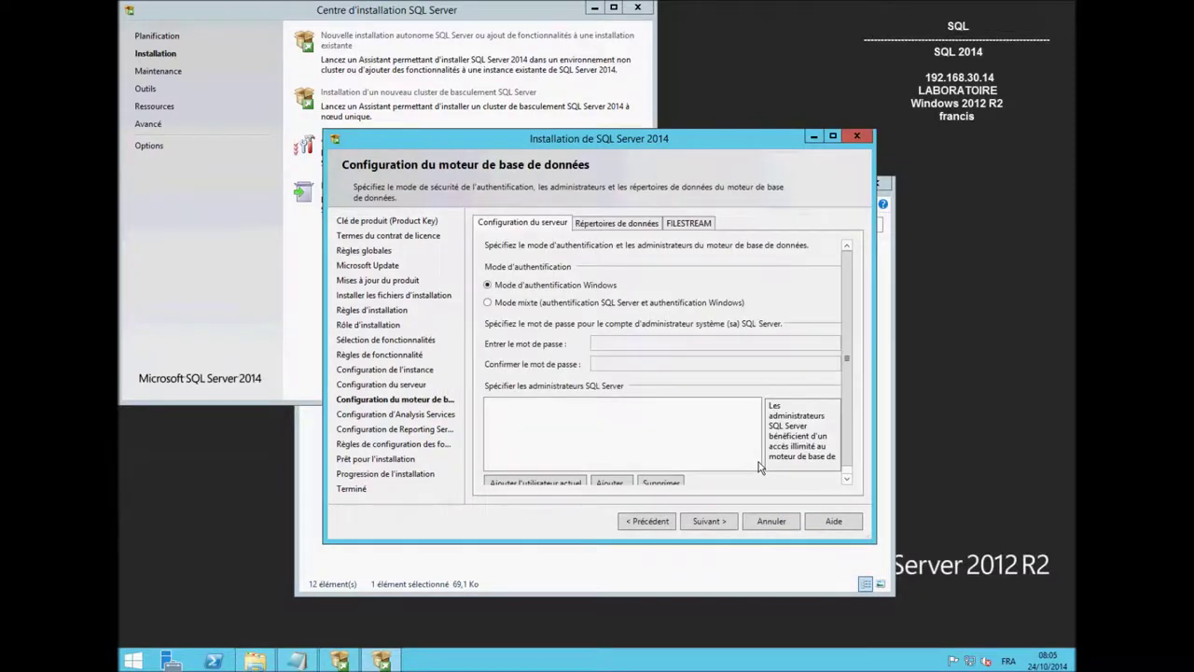
Add the current user as SQL Server administrator and set user databases to D:\SQL\Données.
left_click(563, 485)
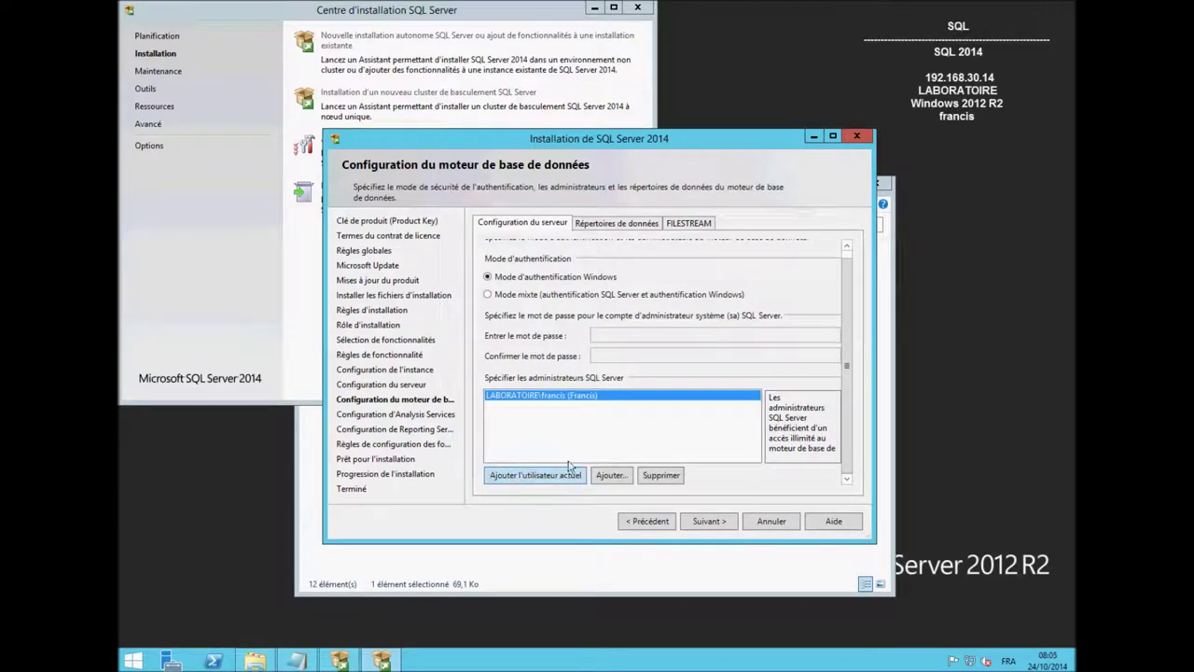
left_click(609, 226)
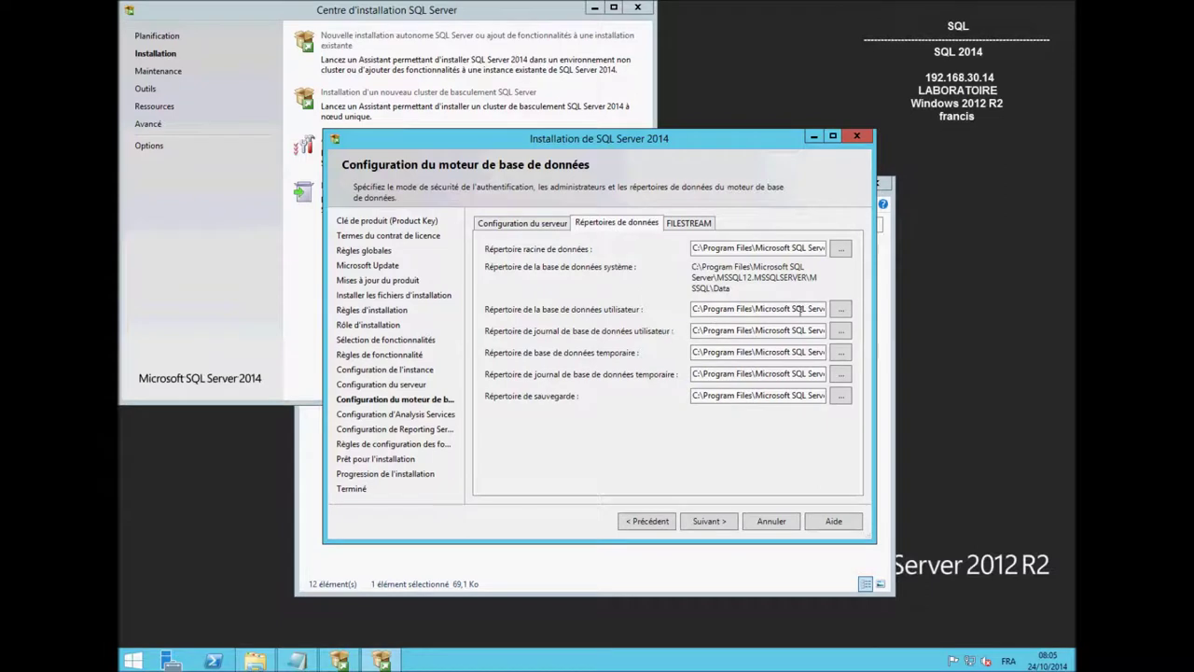
left_click(842, 309)
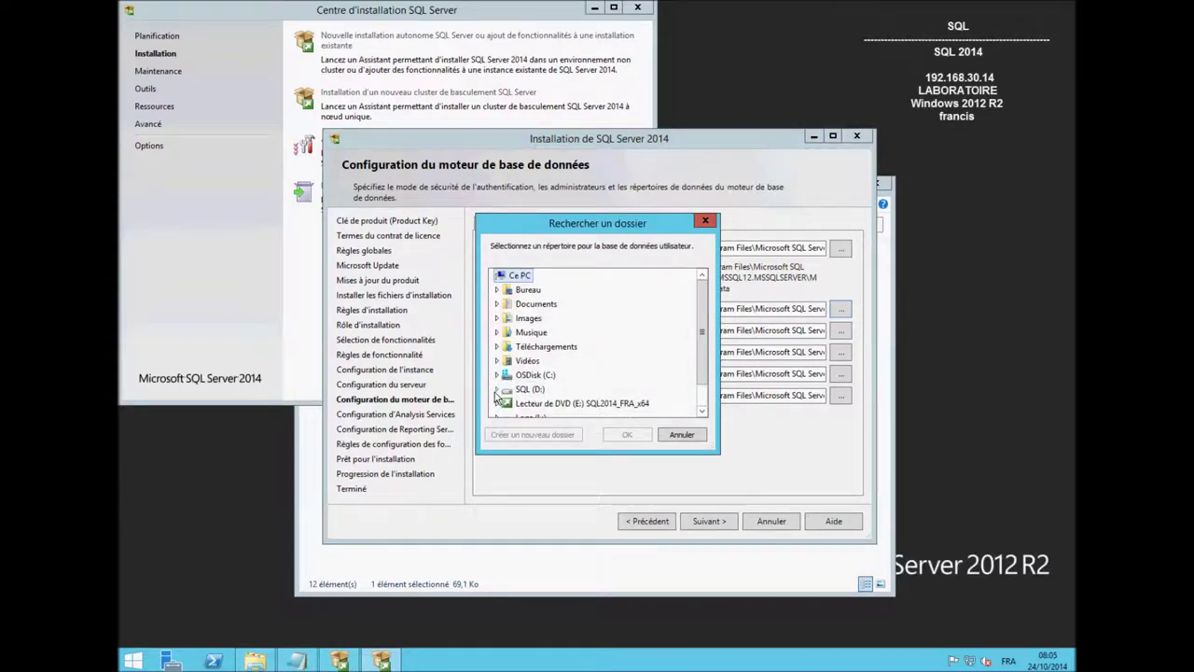
left_click_drag(596, 229, 381, 207)
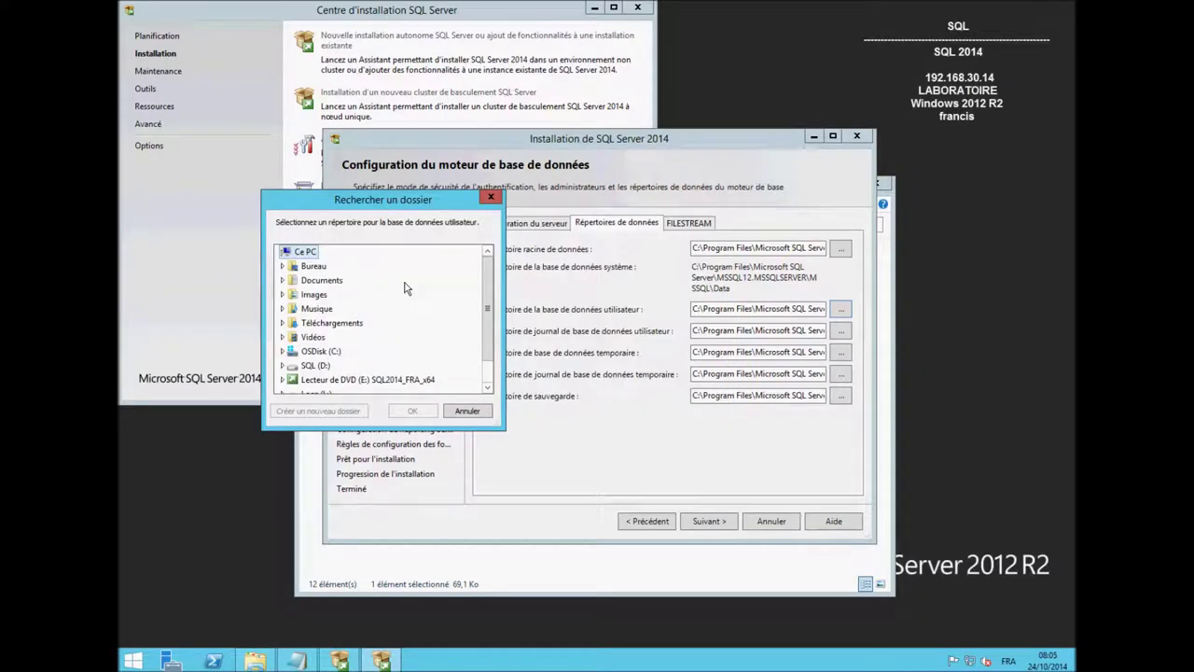
left_click(282, 365)
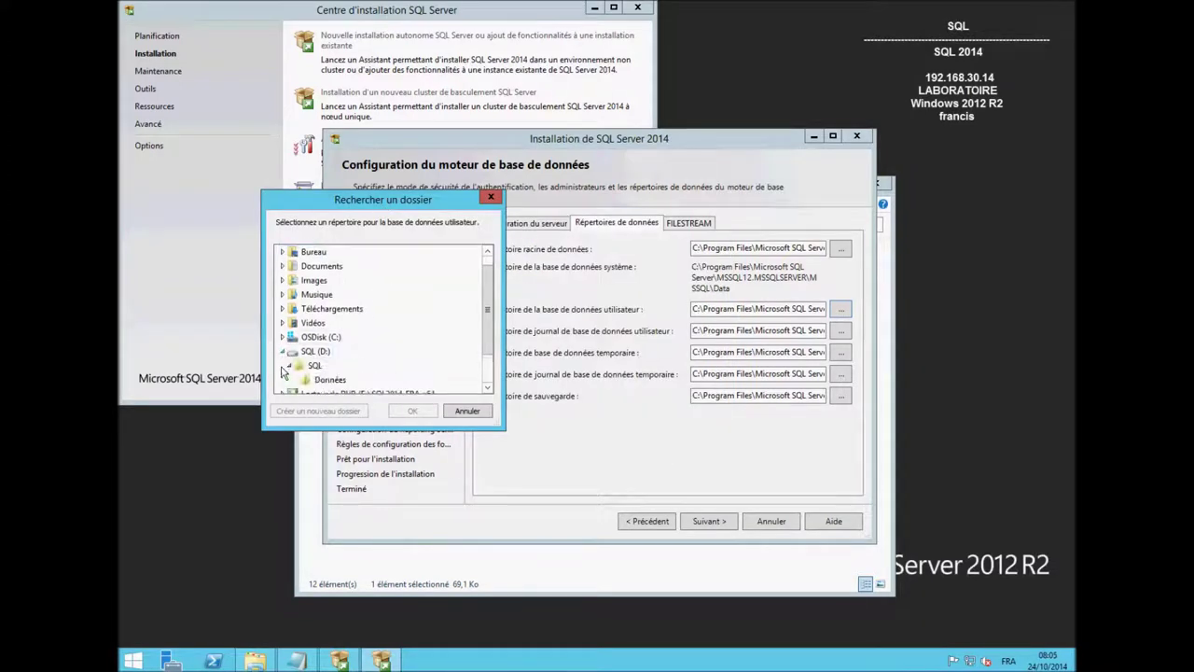
left_click(329, 380)
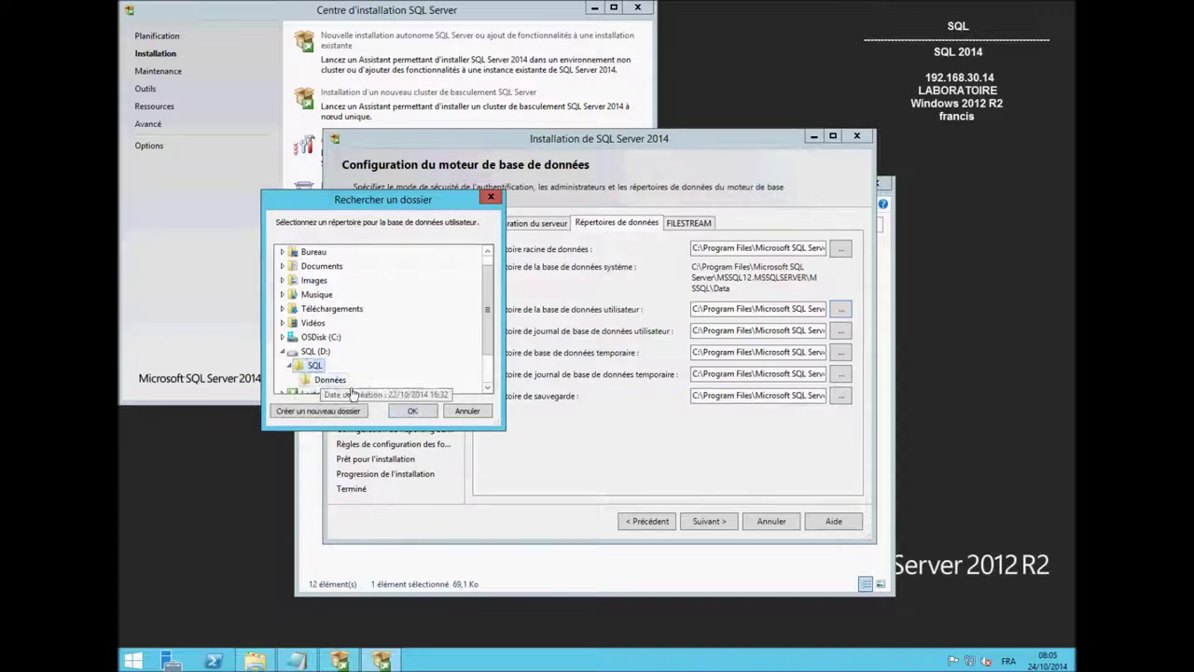
left_click(413, 411)
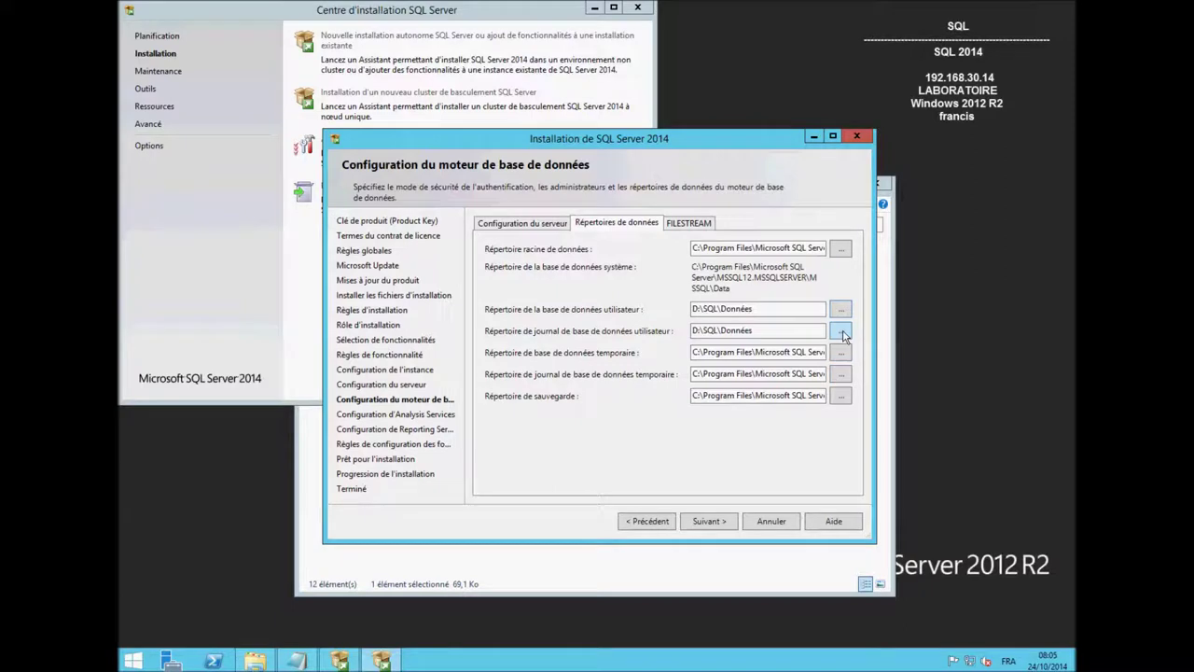
Set the user database log directory to L:\SQL.
left_click(841, 332)
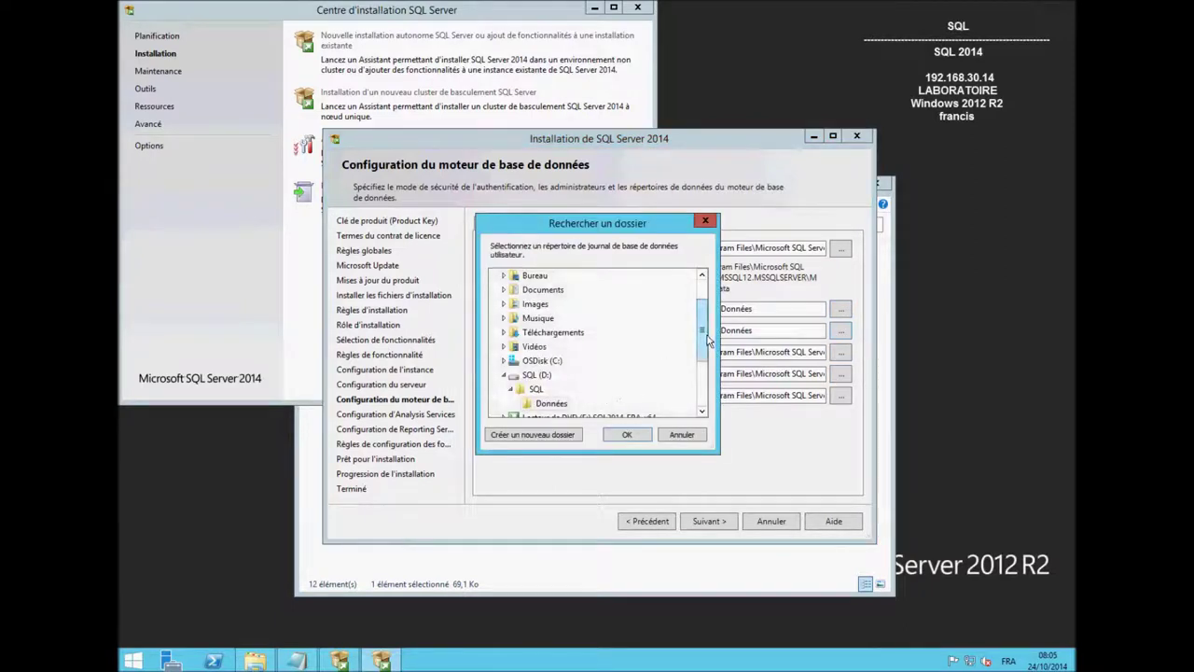
scroll(708, 342, "down", 3)
left_click(504, 332)
left_click(528, 349)
left_click(622, 437)
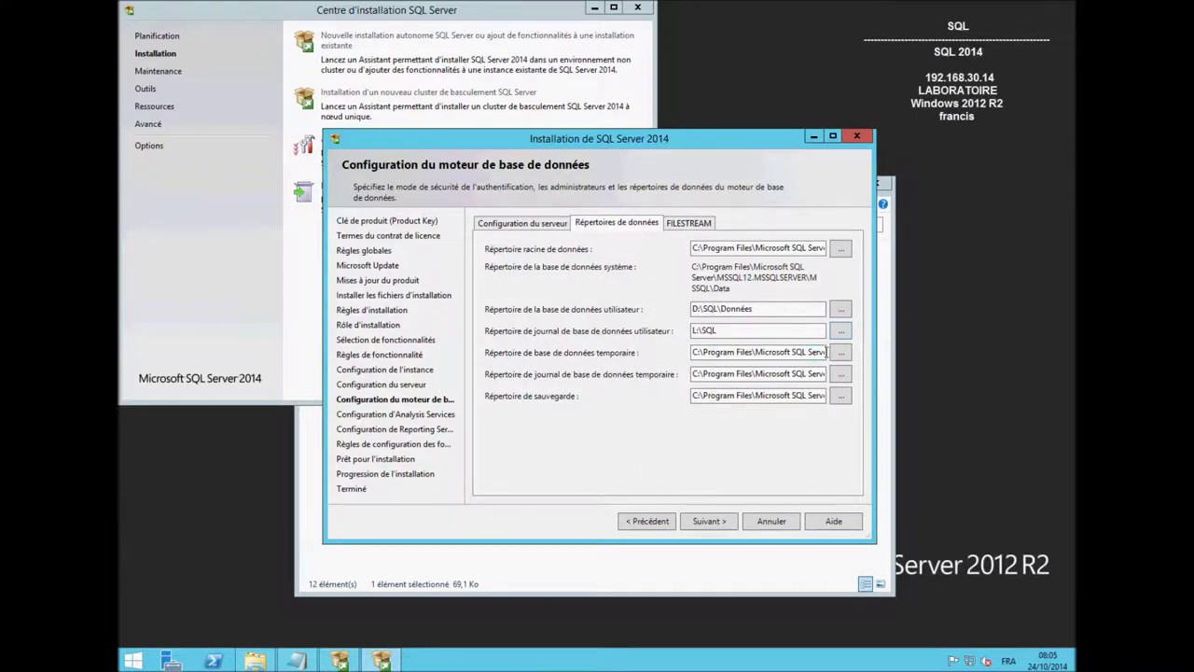
Create a Temp folder under D:\SQL and make it the temp database directory.
left_click(841, 352)
left_click(498, 375)
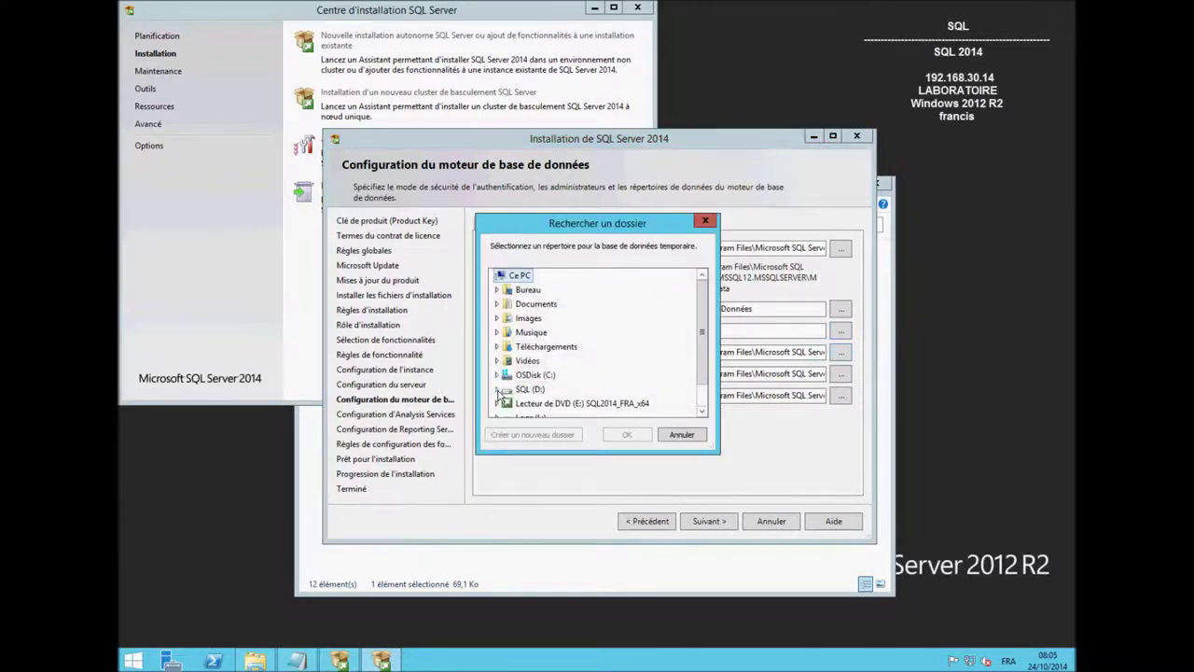
left_click(505, 389)
left_click(541, 403)
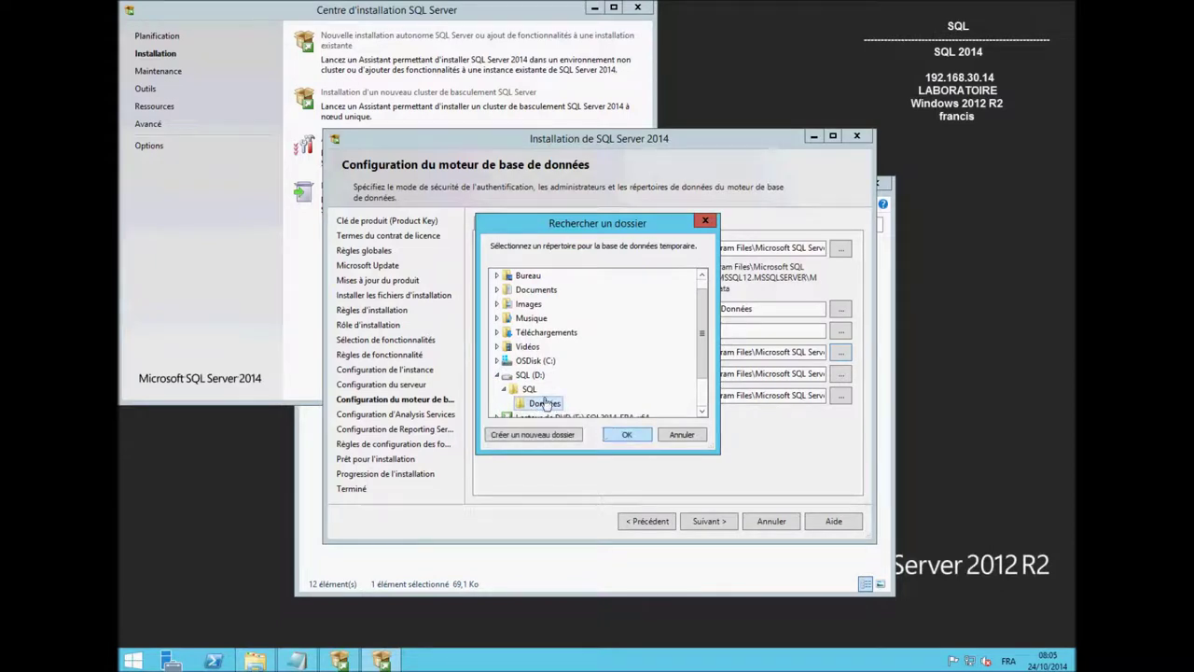
left_click(556, 435)
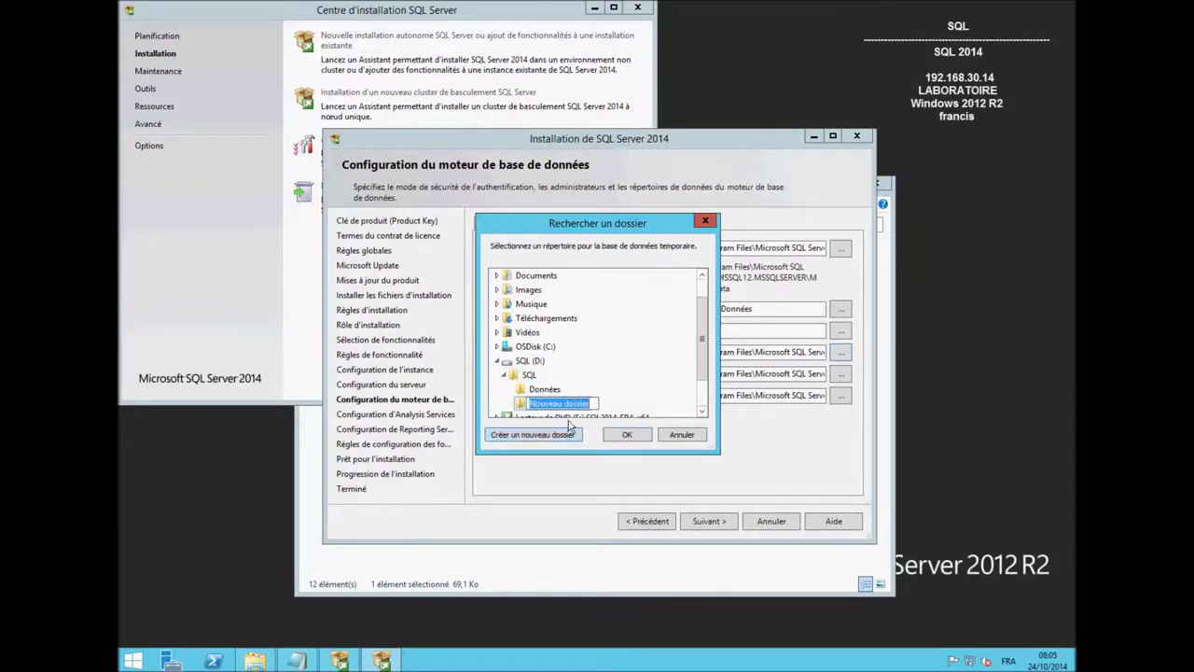
type("Temp")
left_click(634, 437)
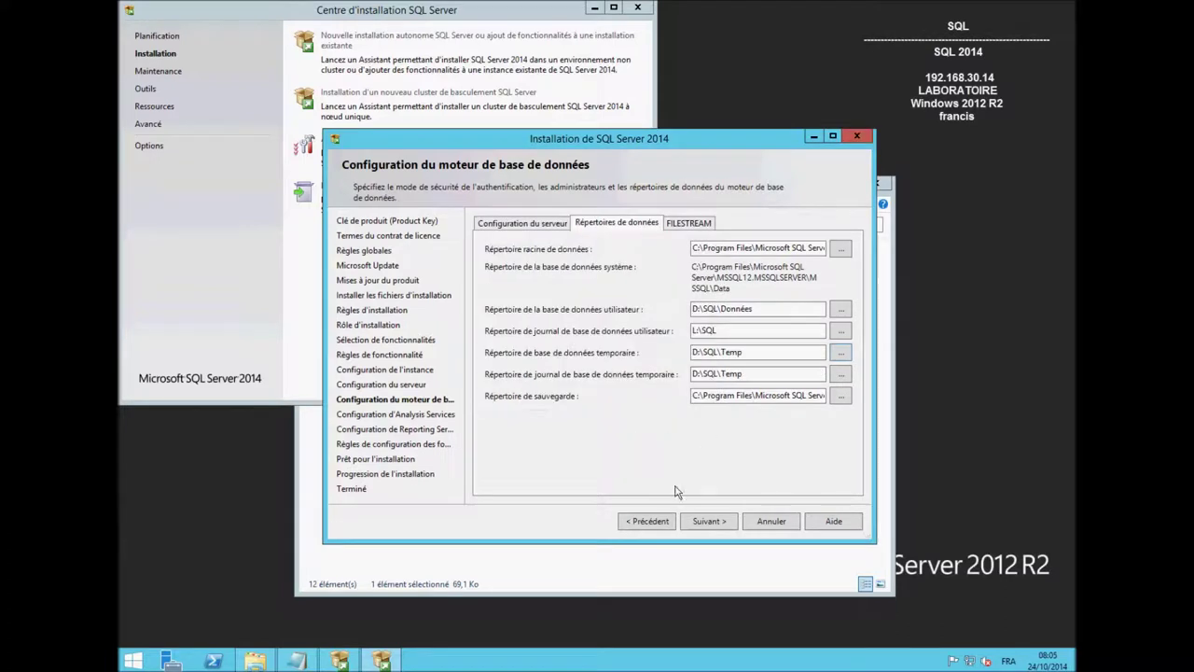
Create a Sauv folder under D:\SQL as the backup directory and continue.
left_click(841, 396)
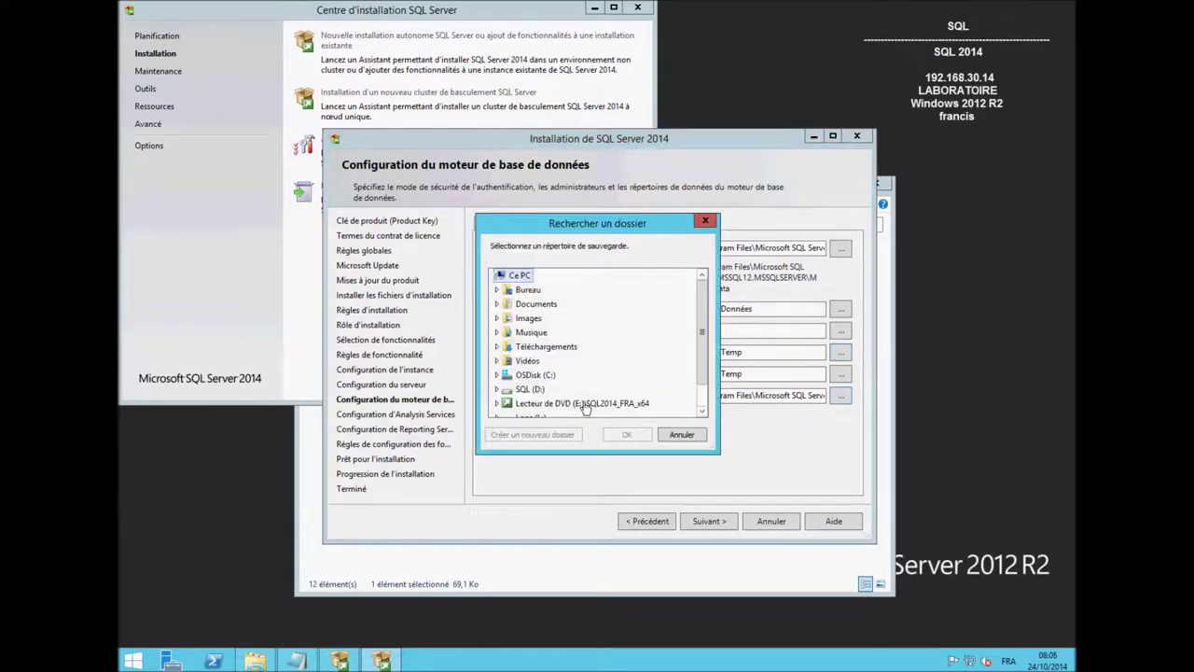
left_click(498, 389)
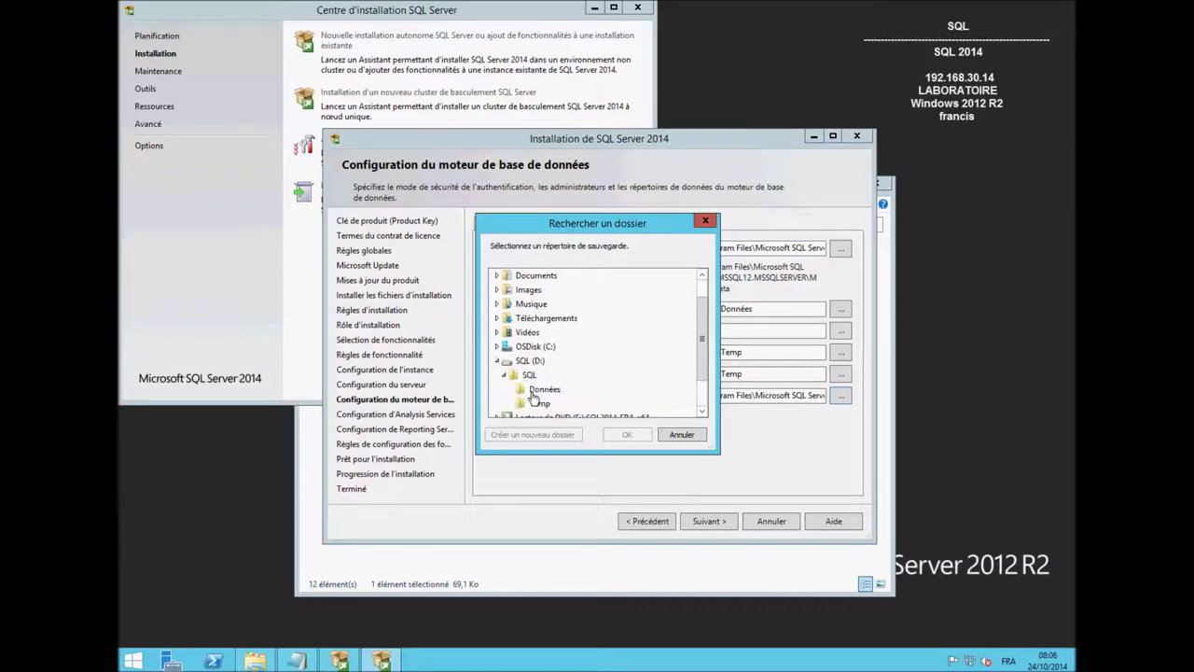
left_click(529, 374)
left_click(546, 435)
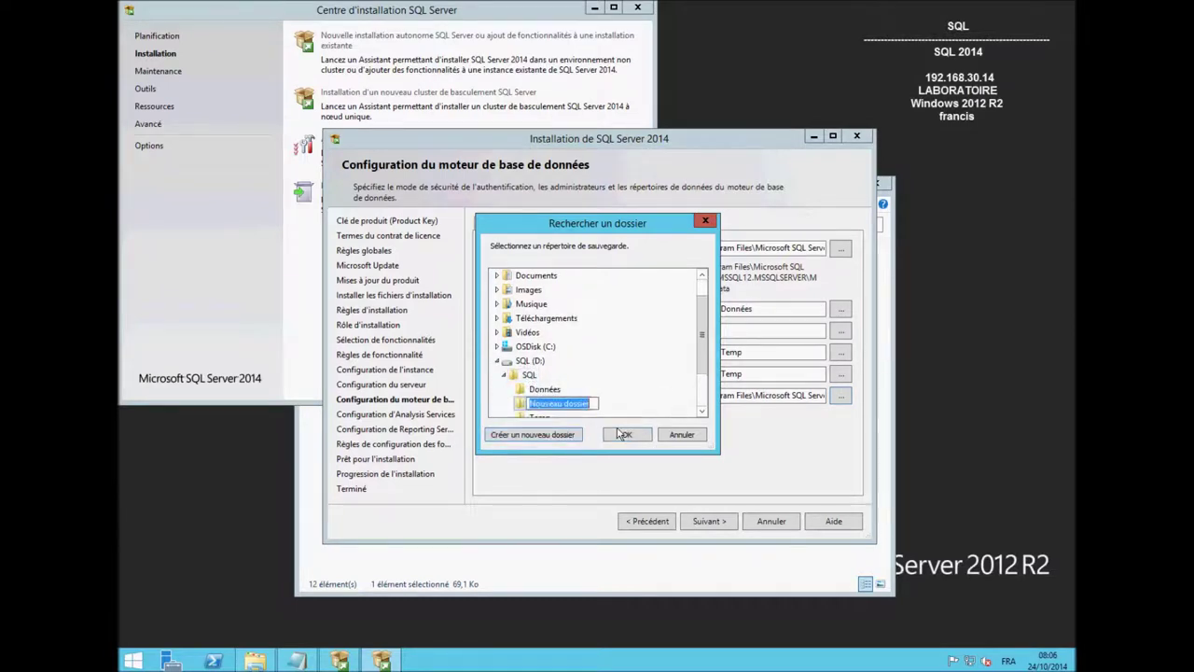
type("Sauv")
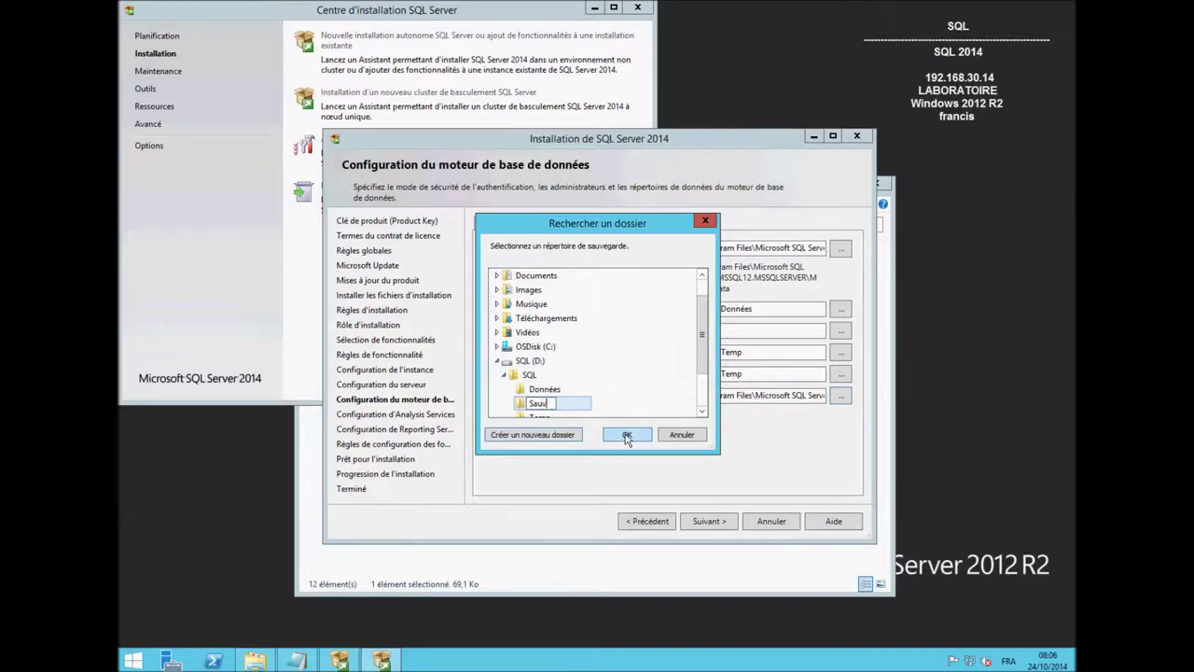
left_click(627, 436)
left_click(716, 521)
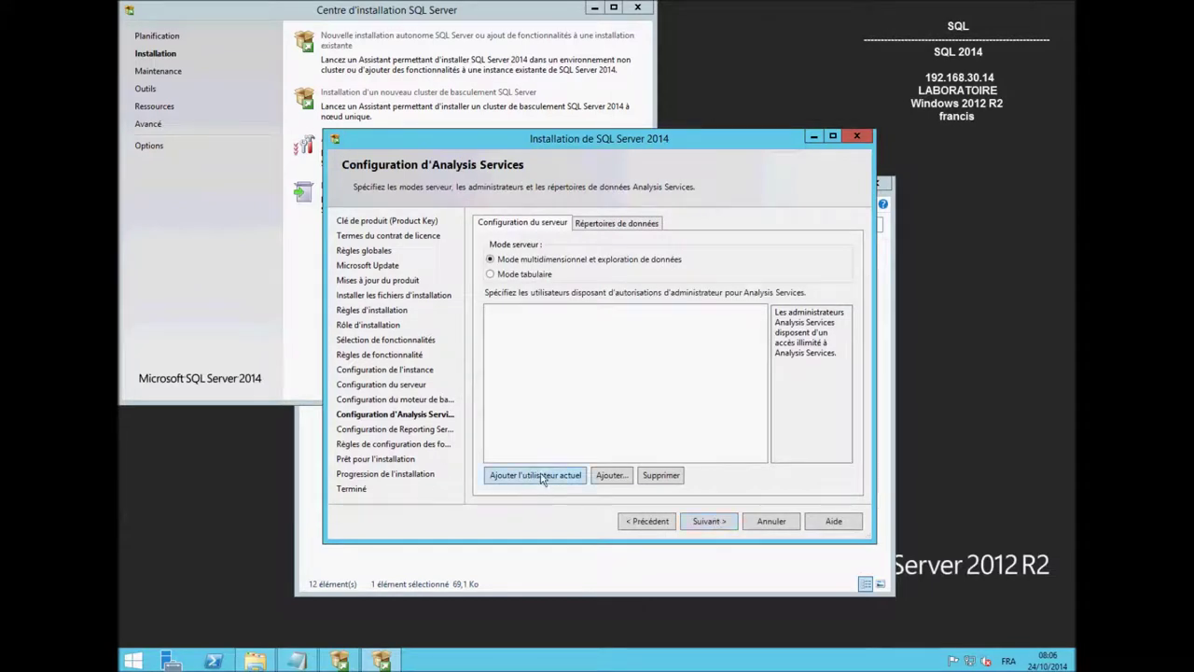
Make the current user an Analysis Services administrator and start the installation.
left_click(545, 481)
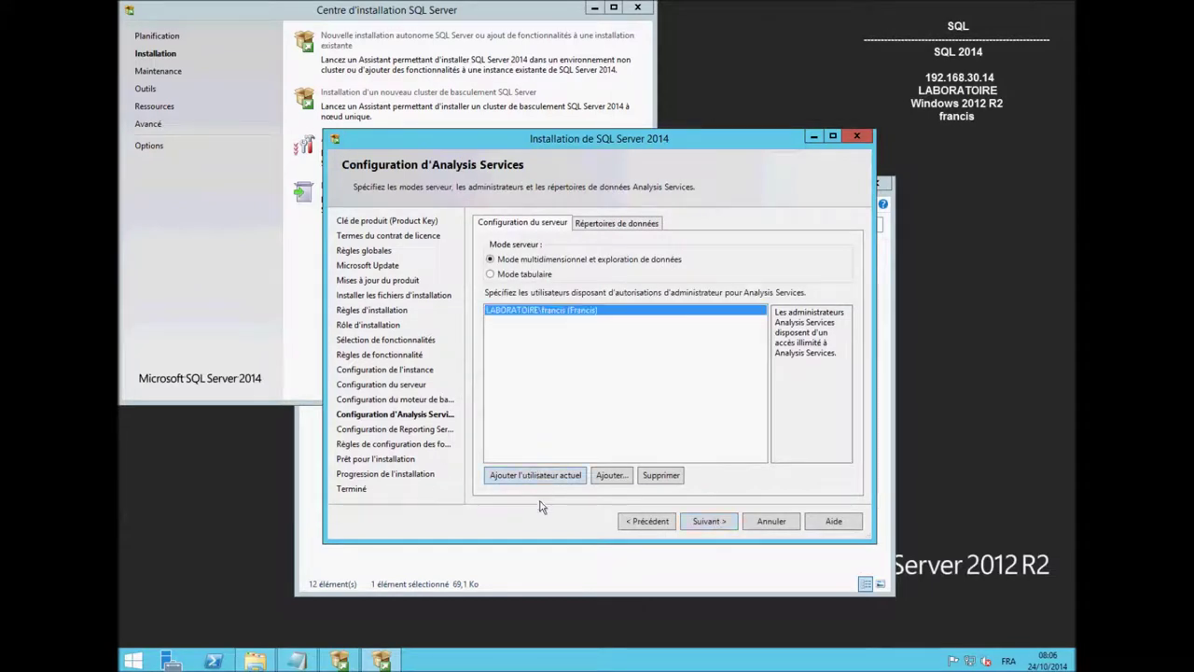
left_click(717, 528)
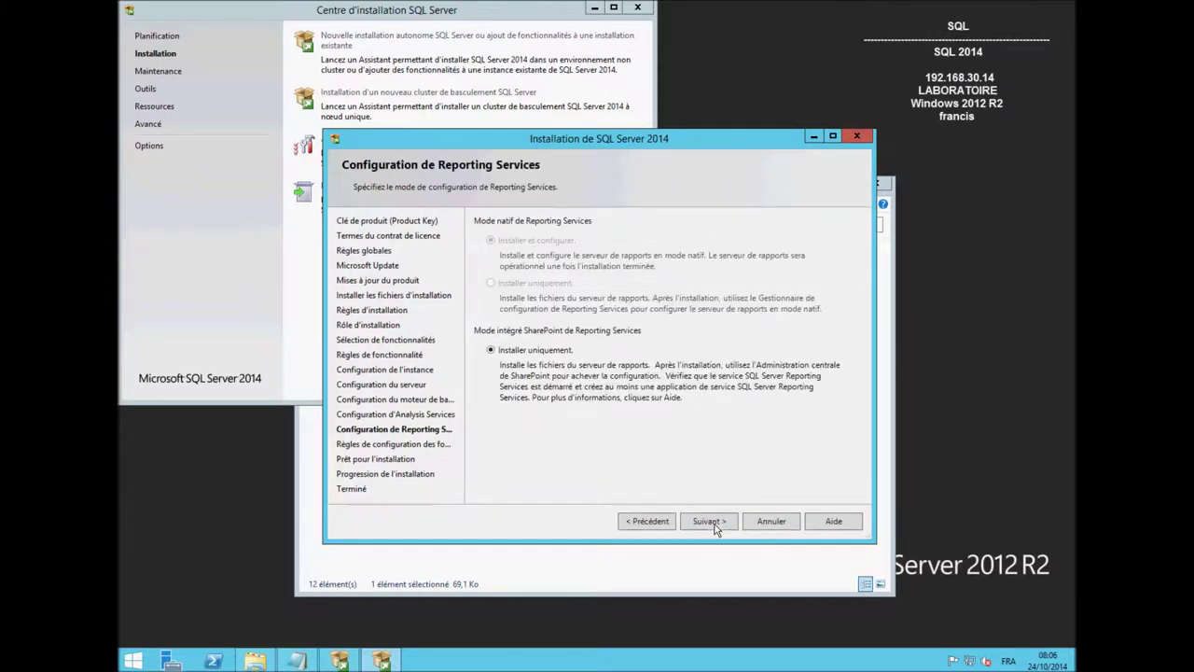
left_click(717, 528)
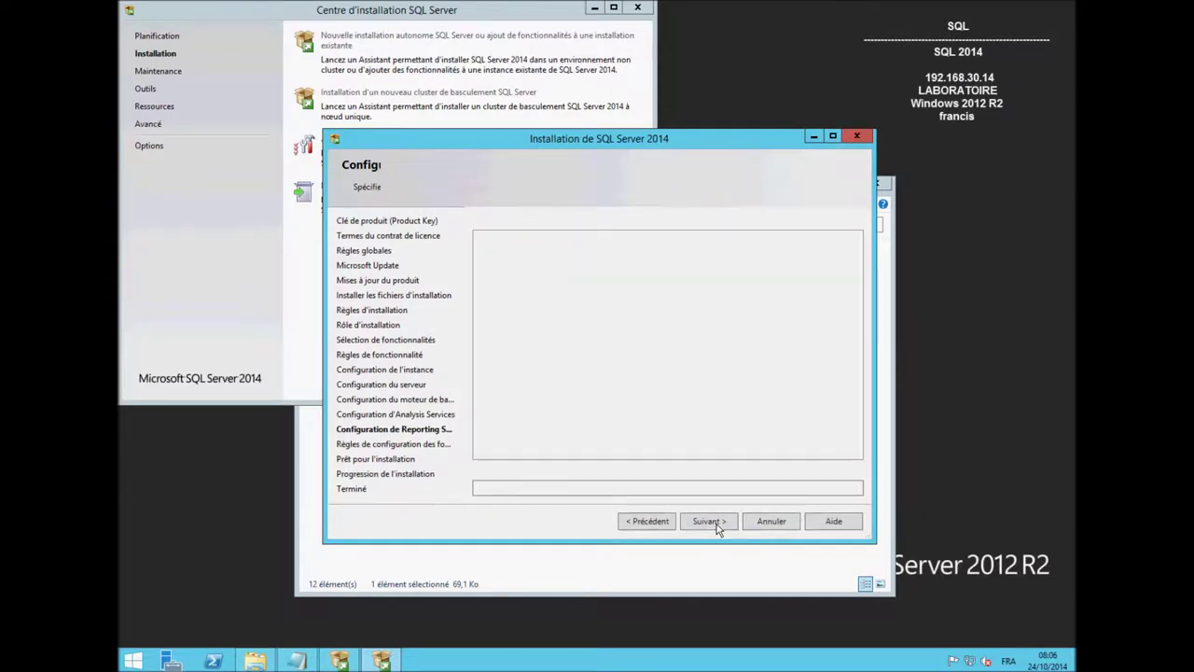
left_click(709, 522)
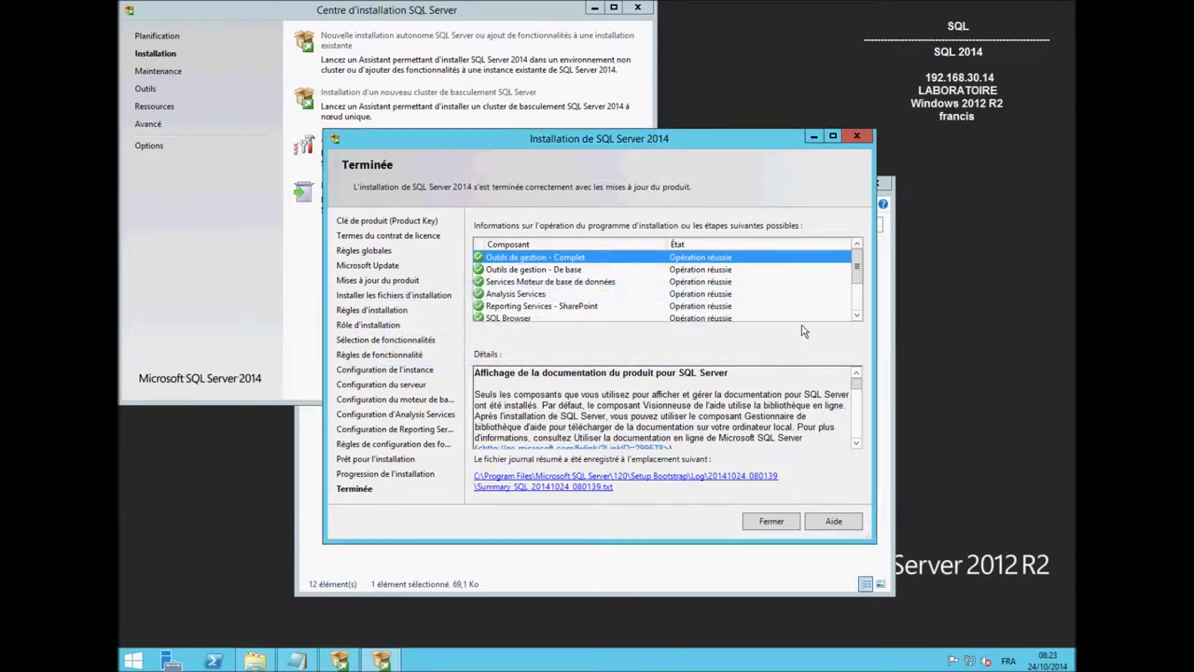
Close the finished setup wizard, the SQL Server Installation Center and the DVD window.
left_click(862, 301)
left_click_drag(862, 303, 857, 277)
left_click(782, 522)
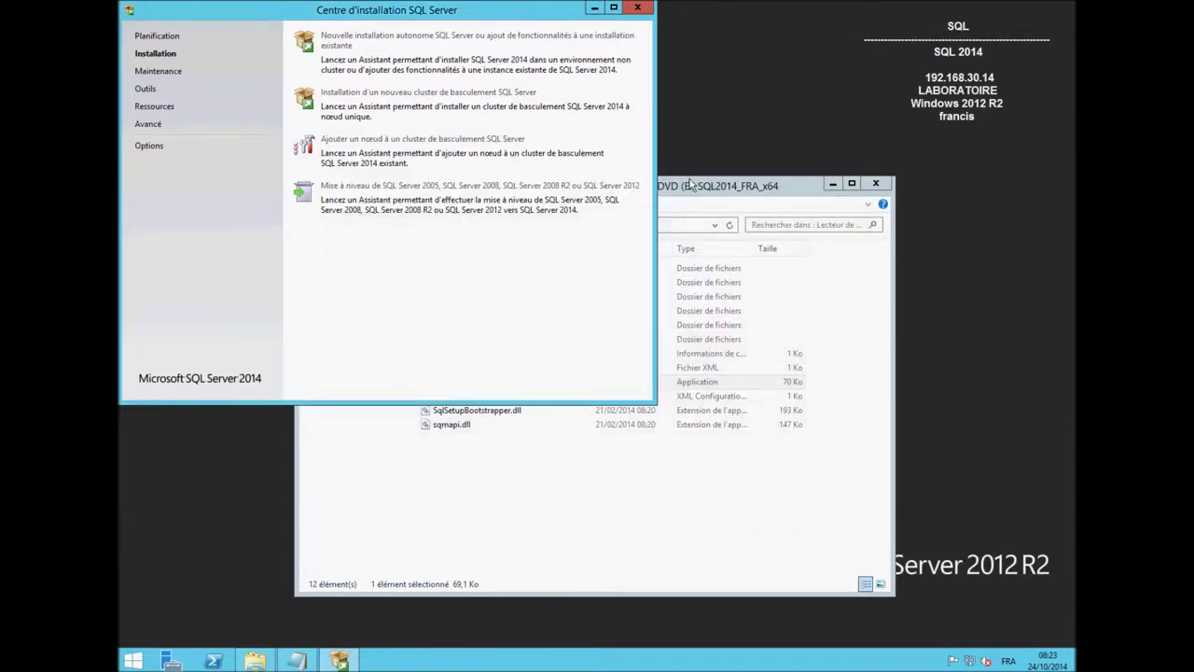
left_click(638, 9)
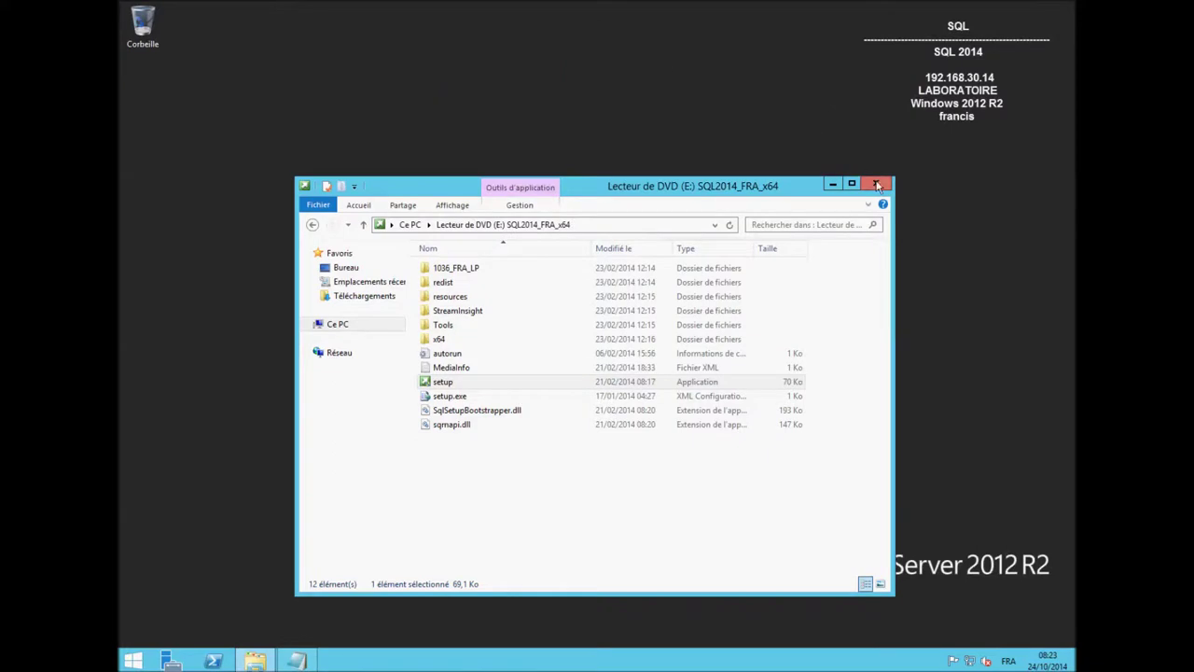
left_click(876, 184)
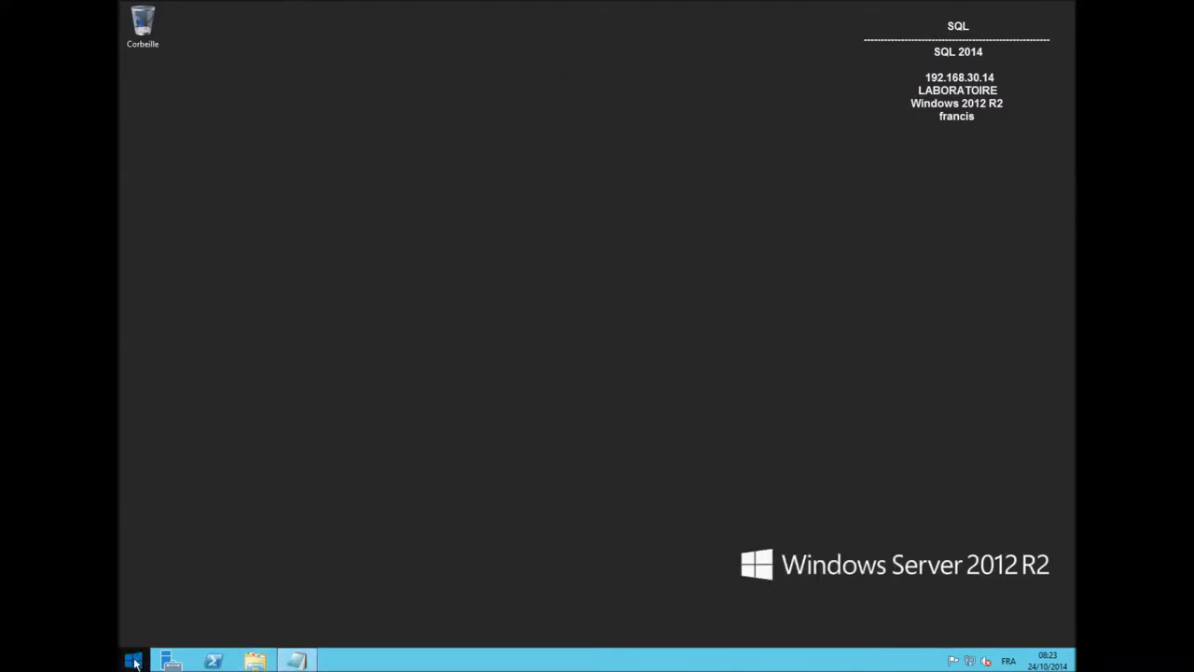
Launch SQL Server 2014 Management Studio from the newly installed apps and connect to the server.
left_click(135, 659)
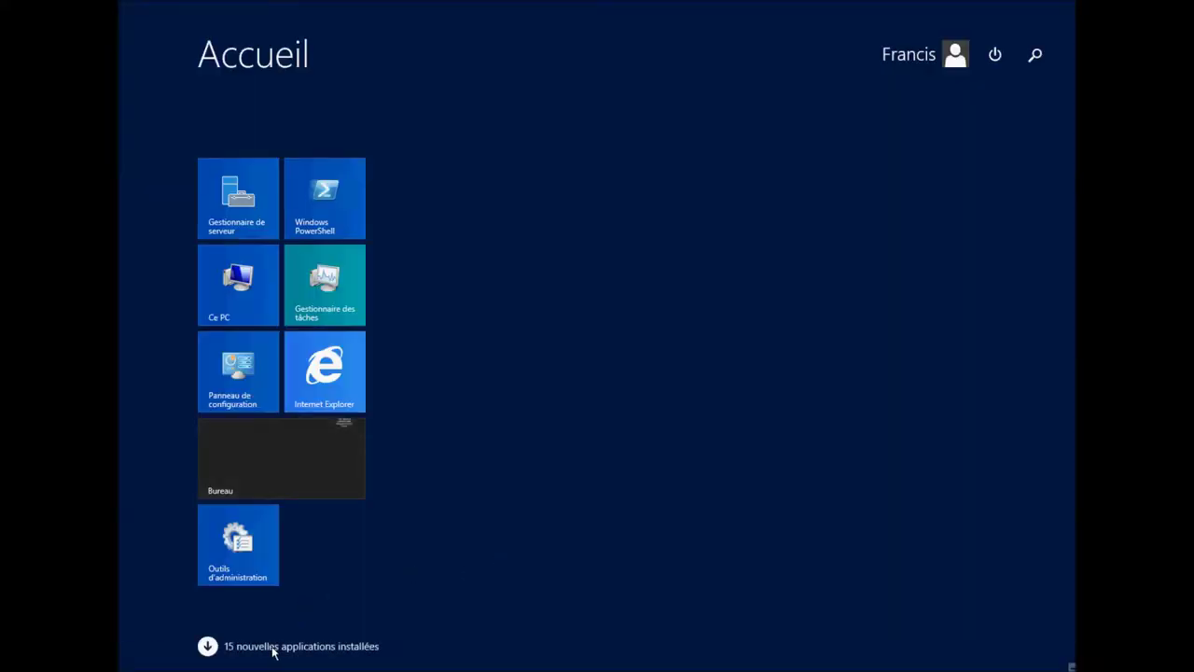
left_click(271, 645)
left_click_drag(735, 668, 831, 666)
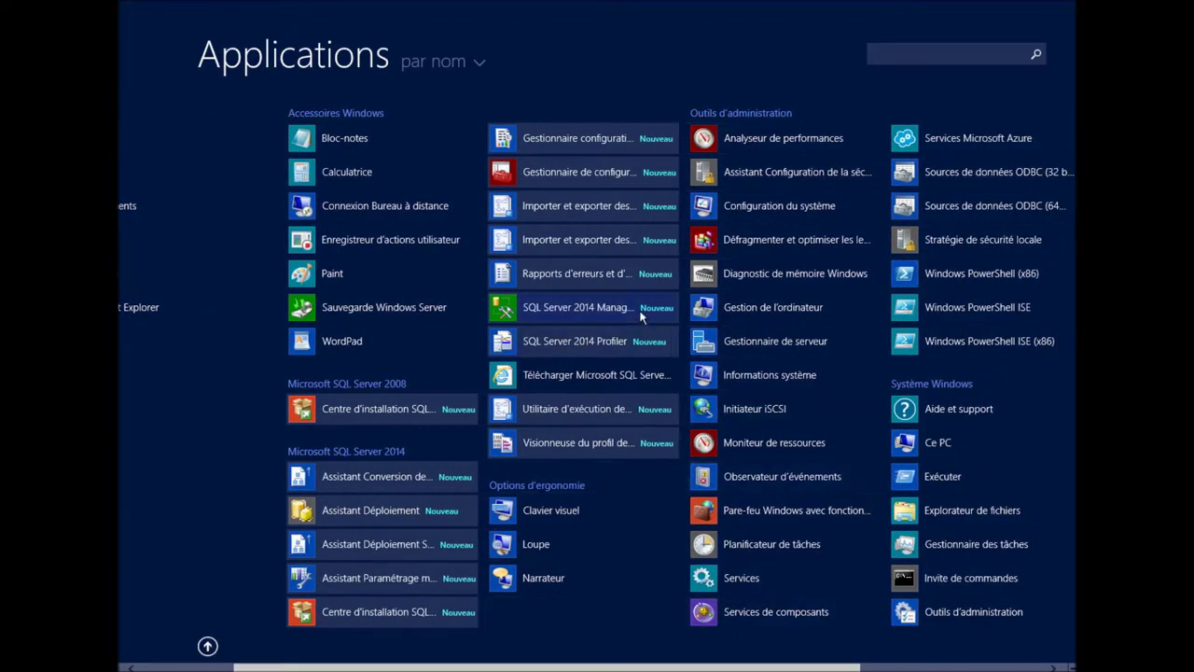
left_click(578, 307)
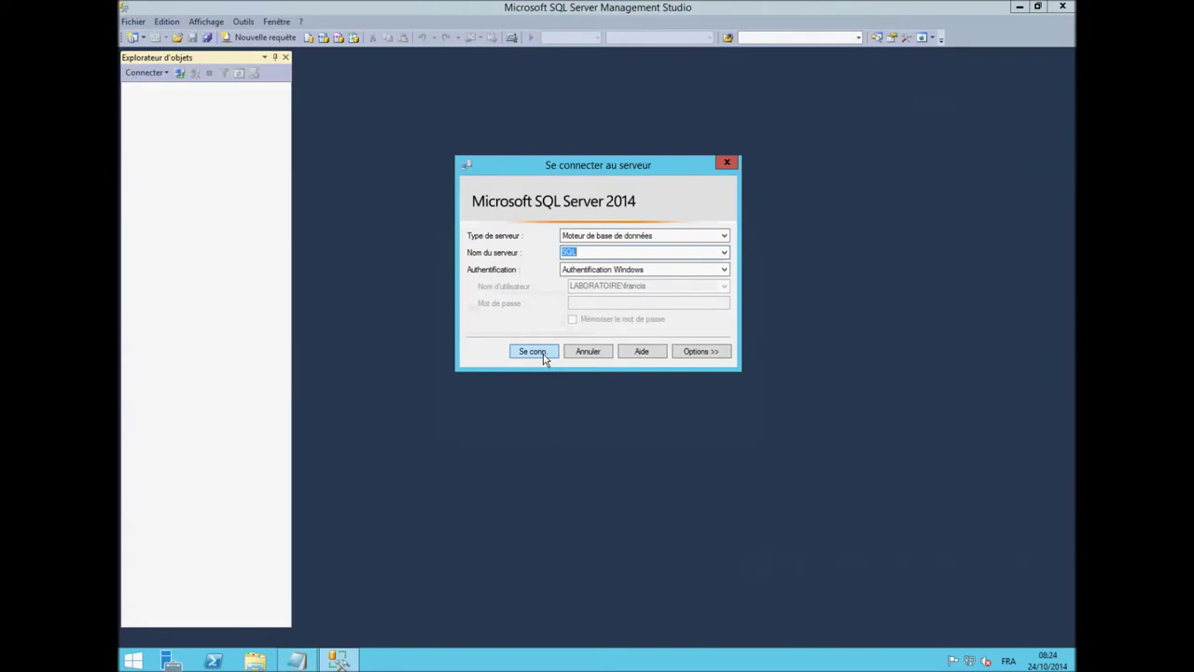
left_click(545, 355)
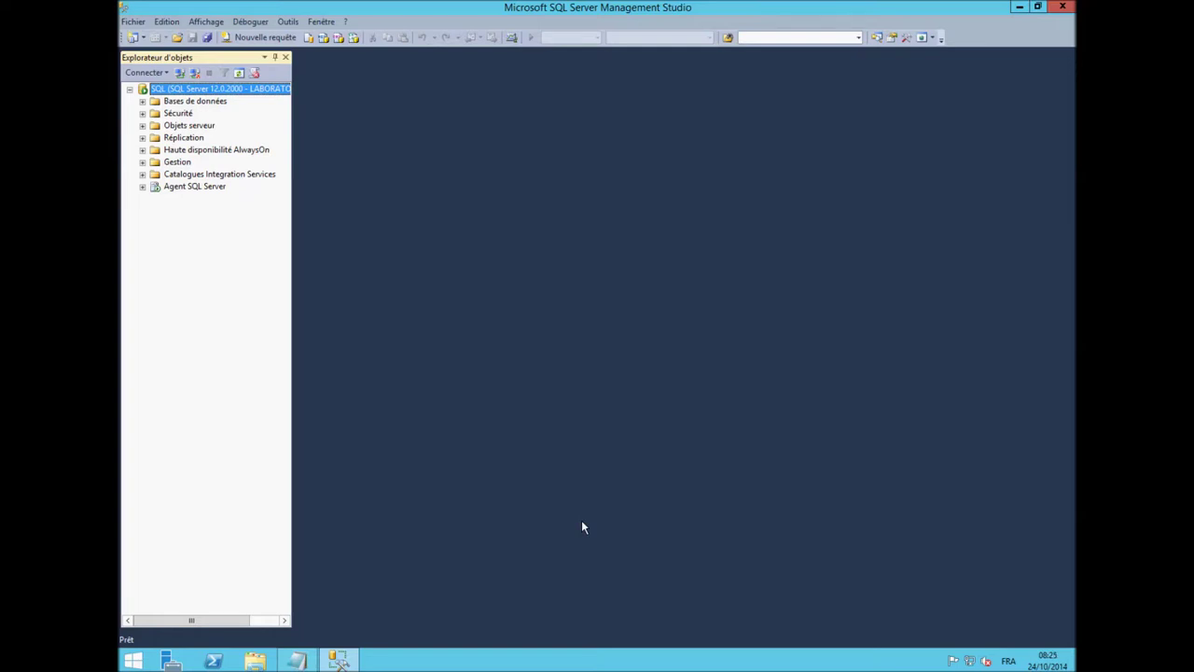
Expand the system databases and server logins, then right-click the current user's login.
left_click(143, 101)
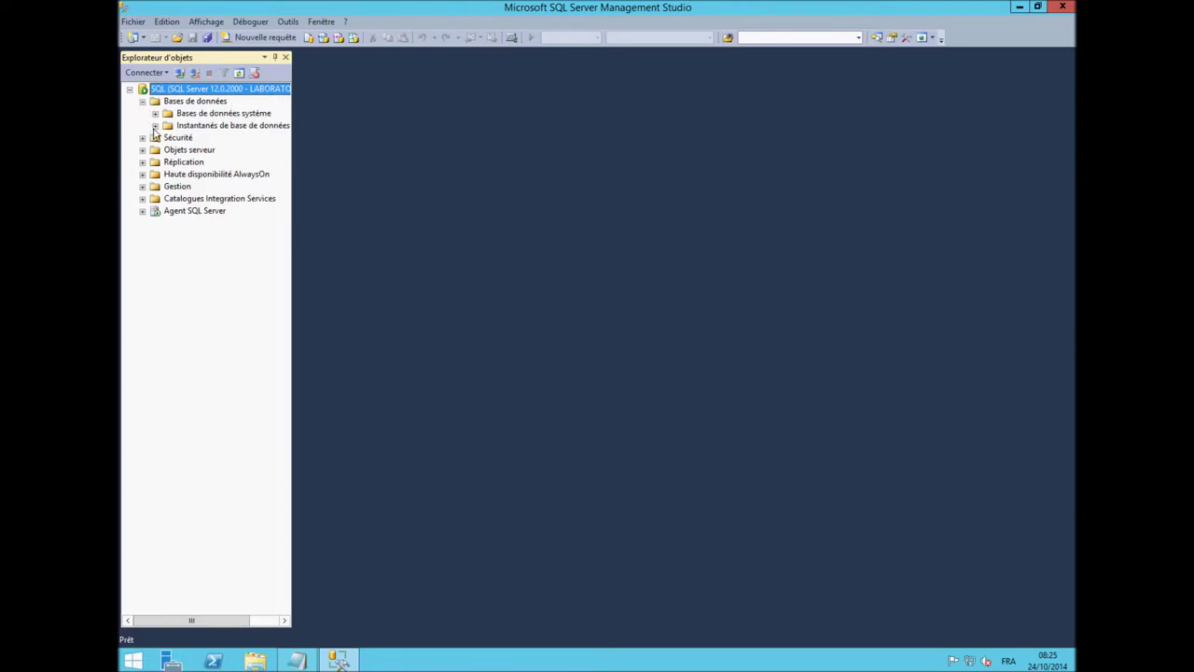
left_click(155, 113)
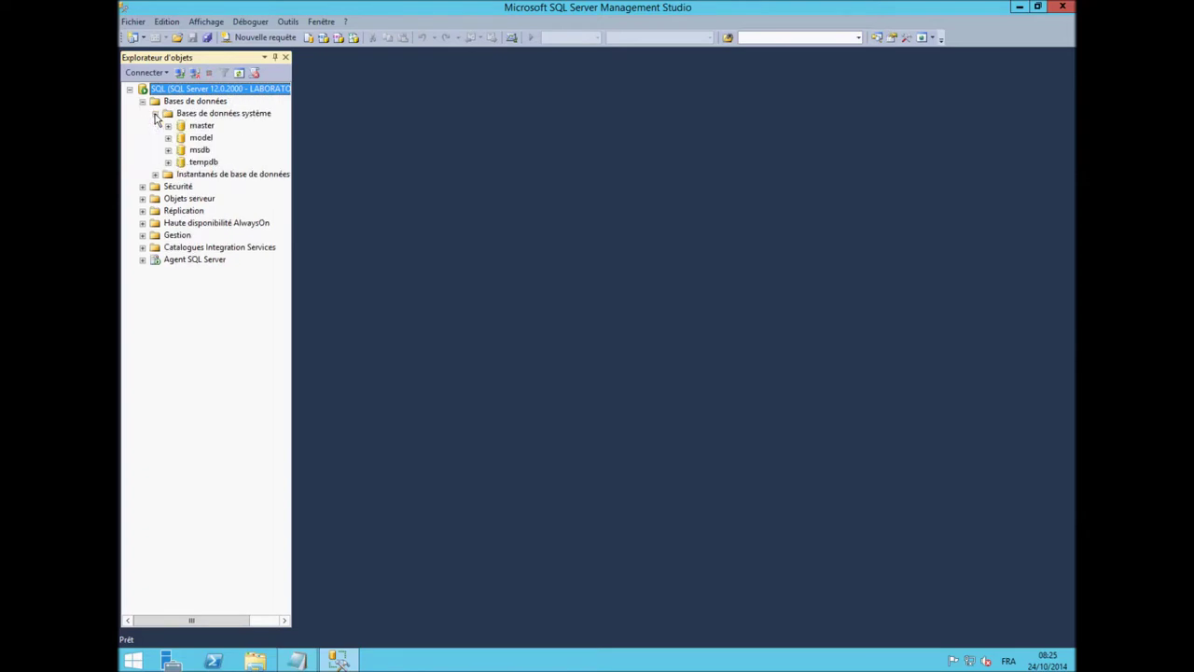
left_click(142, 187)
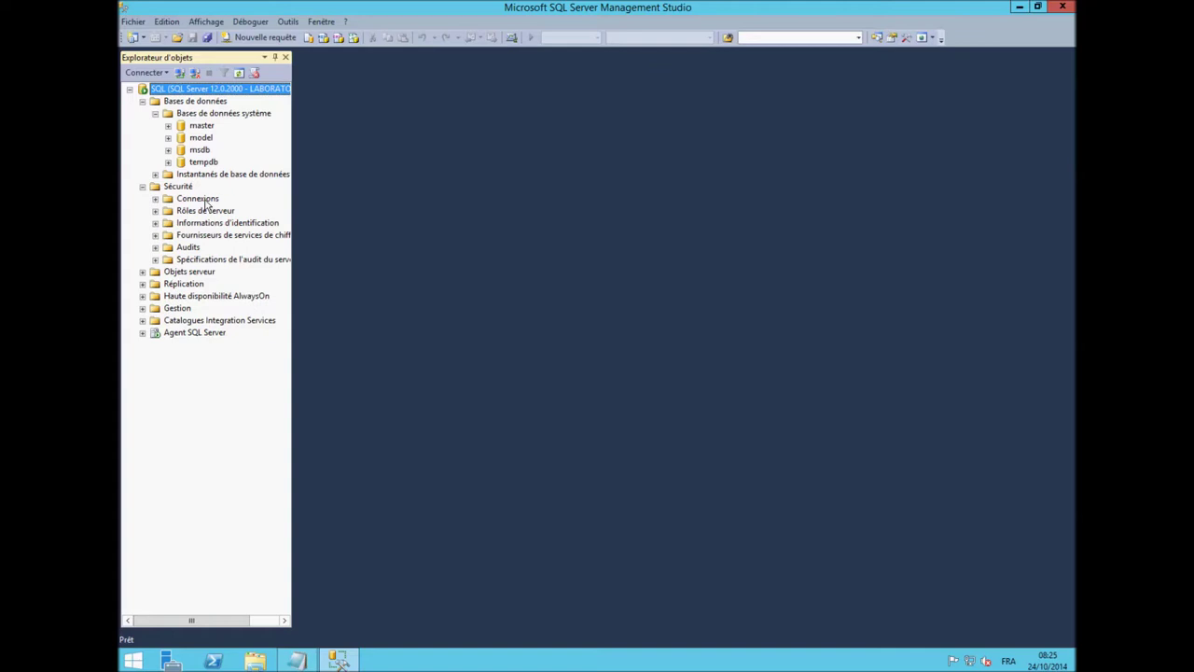
left_click(155, 199)
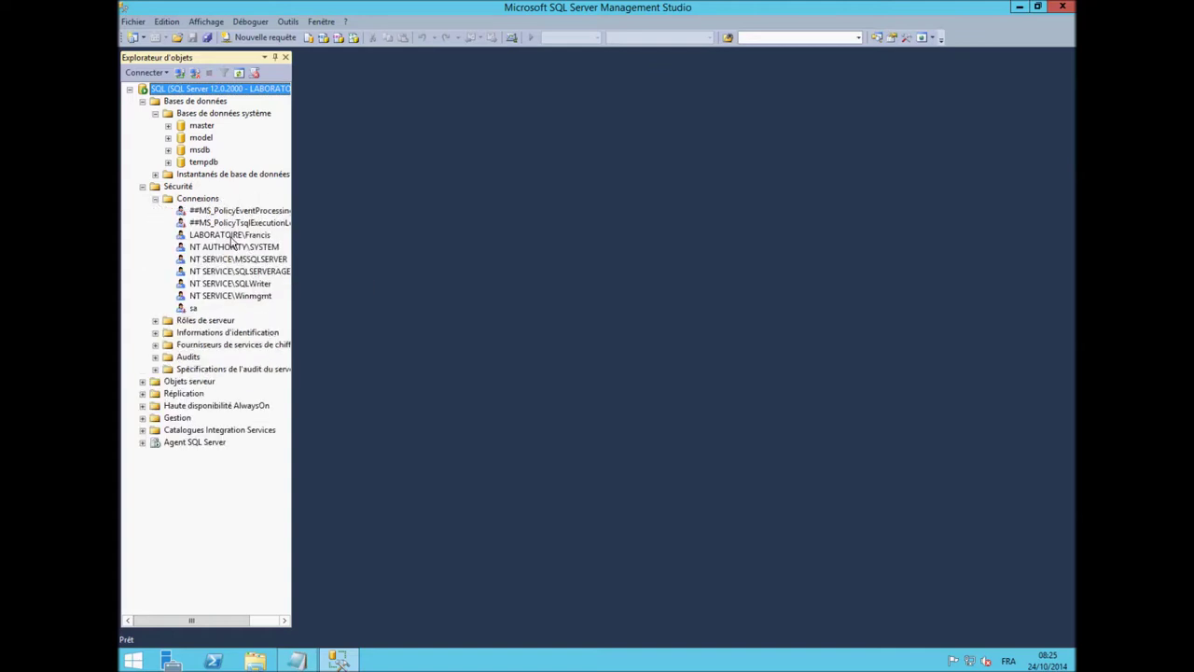
left_click(231, 236)
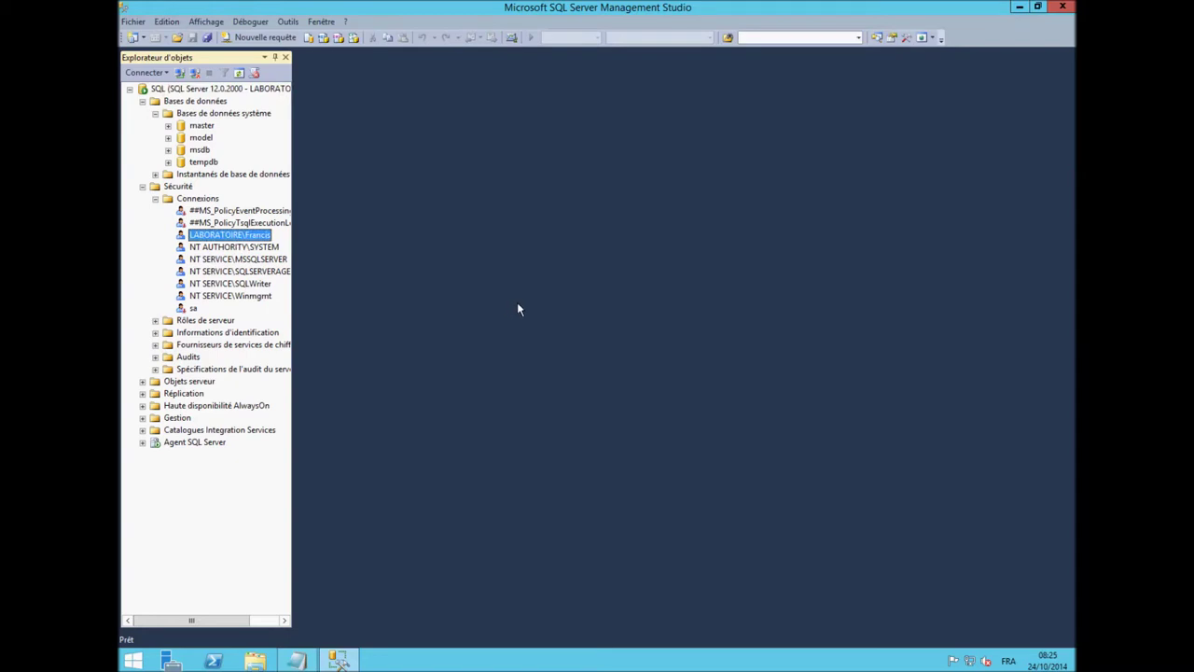
right_click(257, 237)
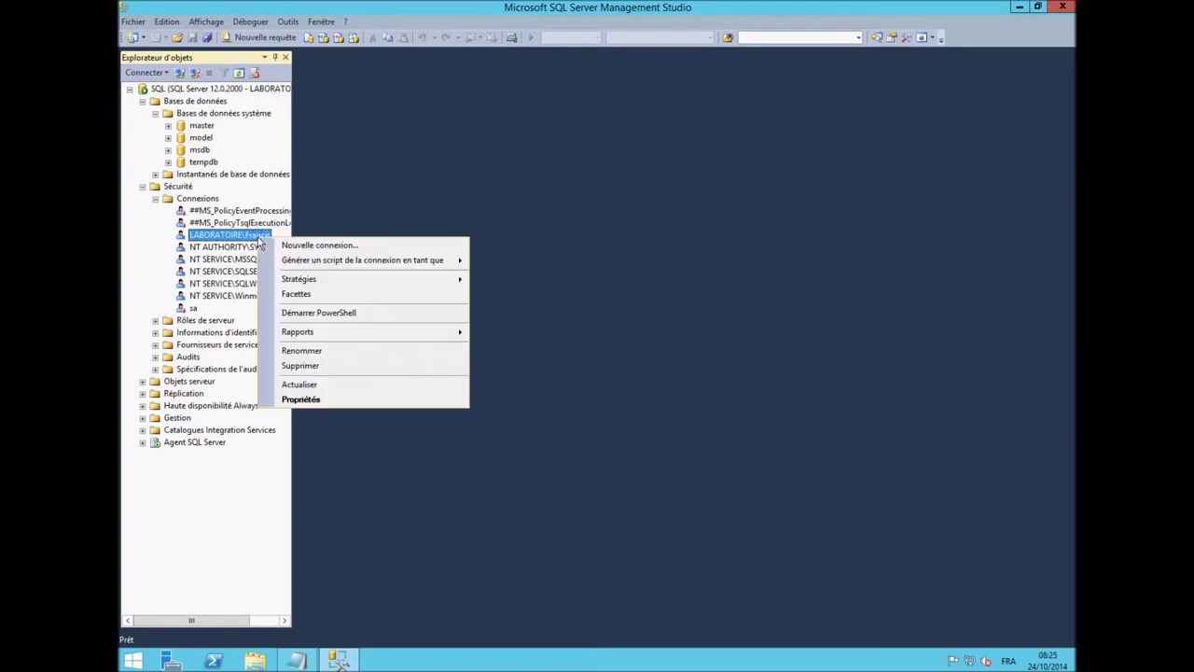
Review the login's server roles, user mapping, securables and status, then close Management Studio.
left_click(352, 403)
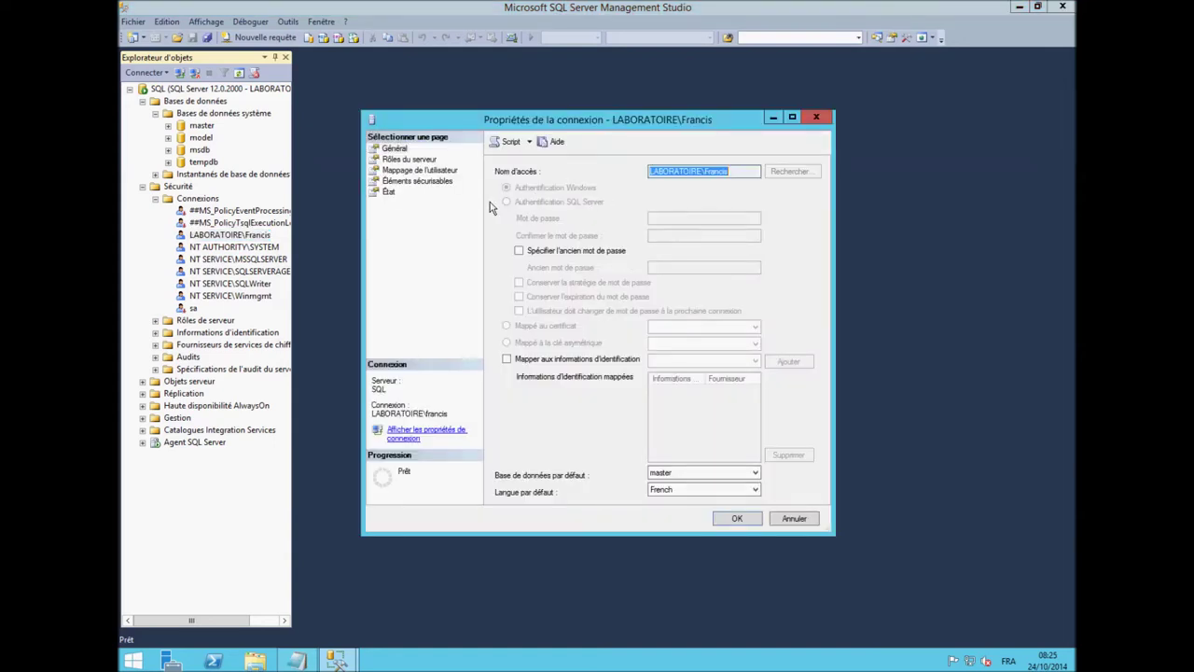
left_click(401, 160)
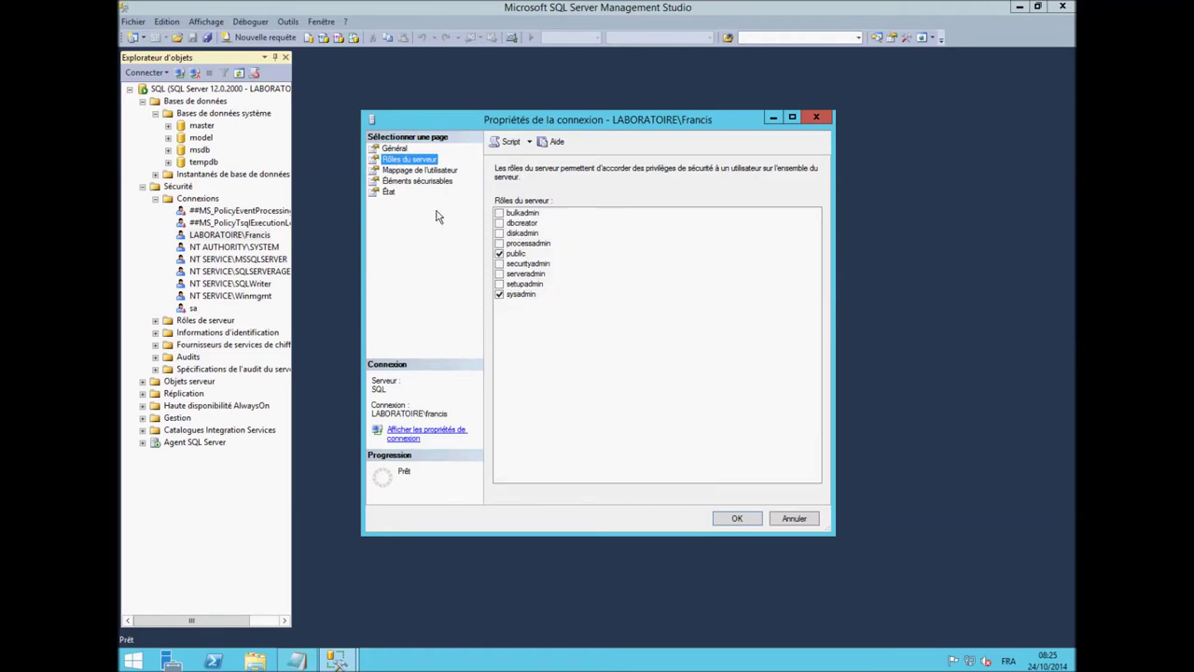
left_click(421, 171)
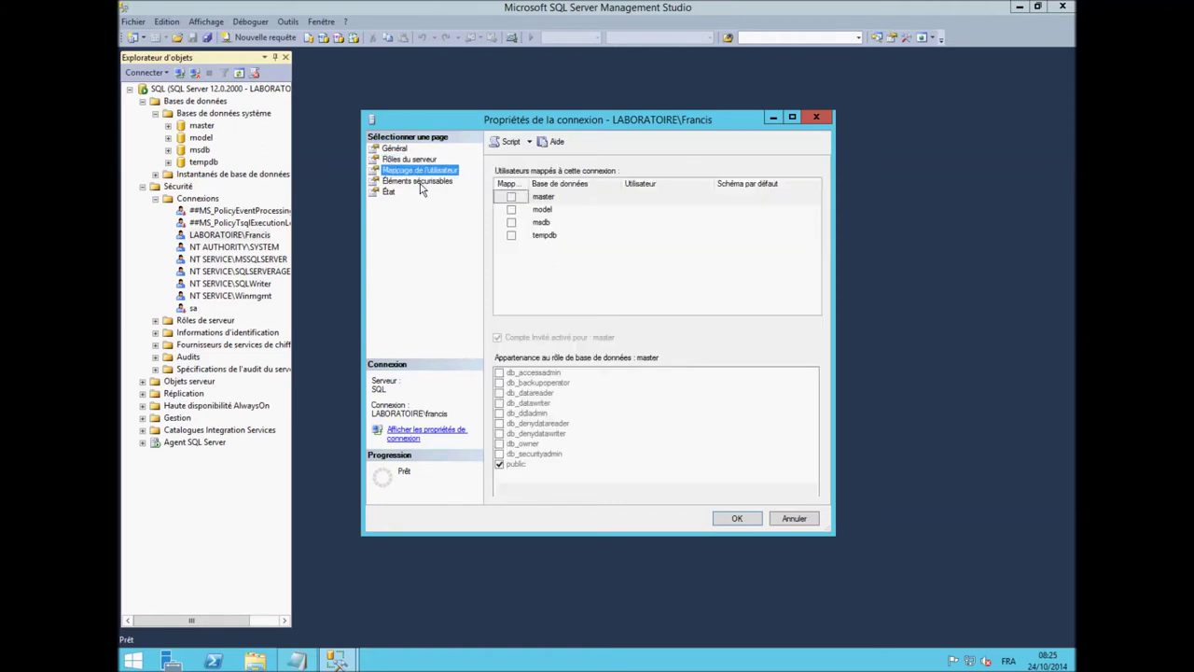
left_click(420, 182)
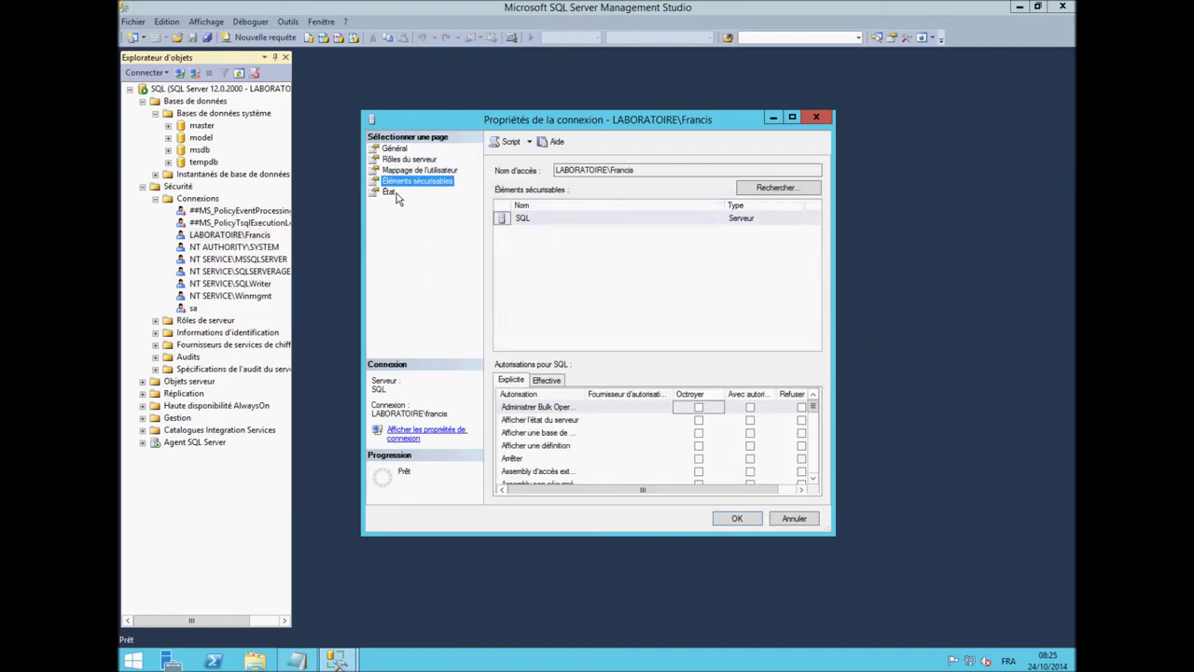
left_click(397, 193)
left_click(750, 520)
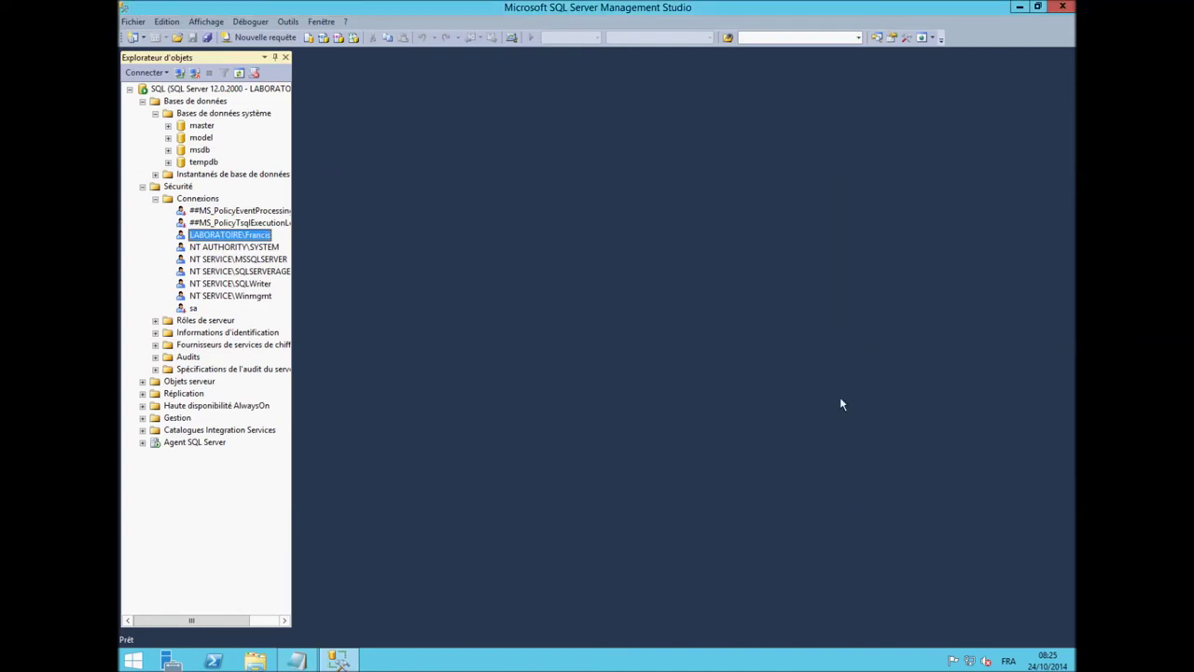
left_click(1062, 6)
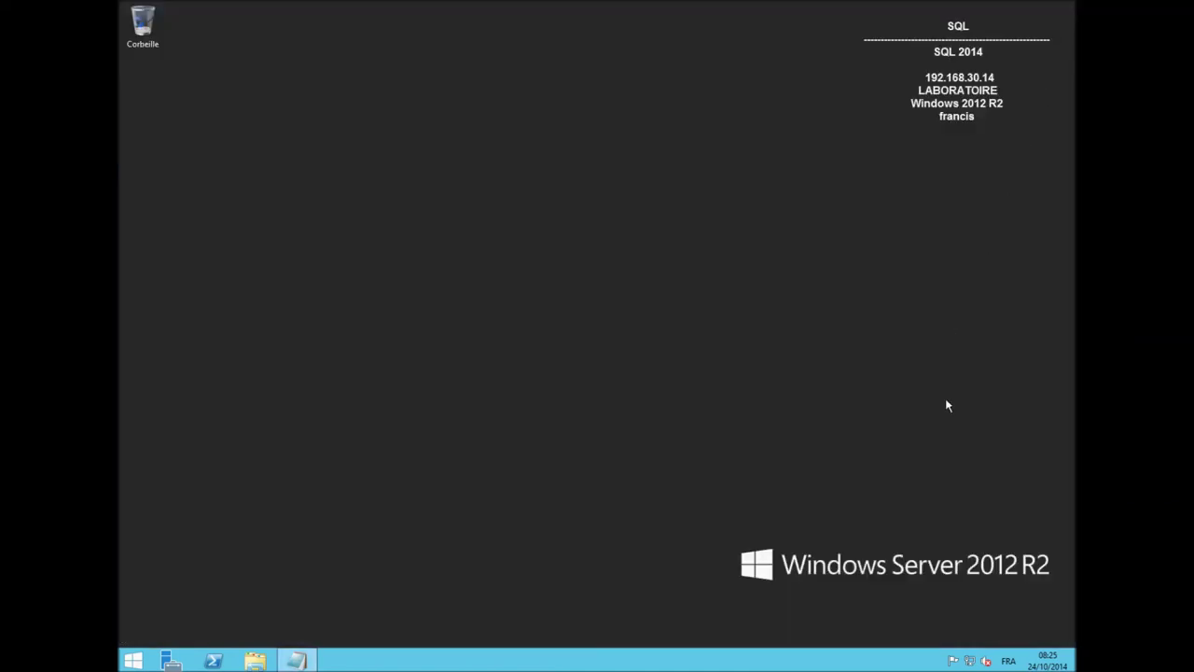